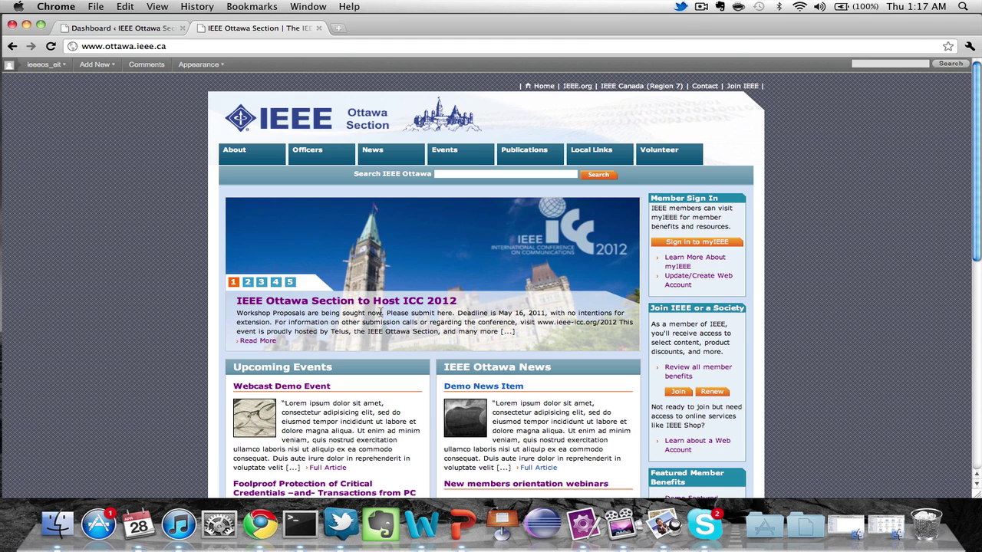
- Show the second featured item on the IEEE Ottawa home page and open the Webcast Demo Event article
{"action": "left_click", "coordinate": [249, 283]}
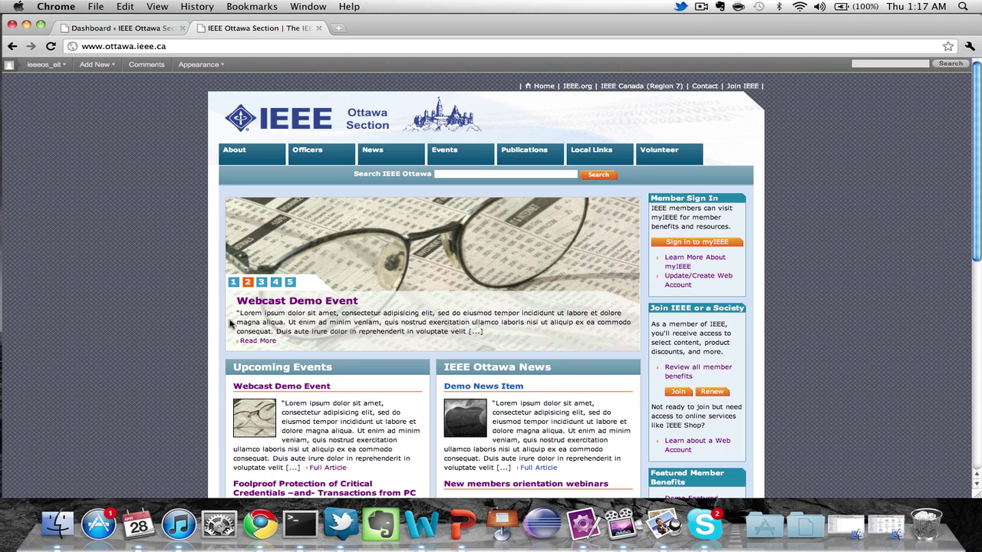
{"action": "left_click", "coordinate": [345, 305]}
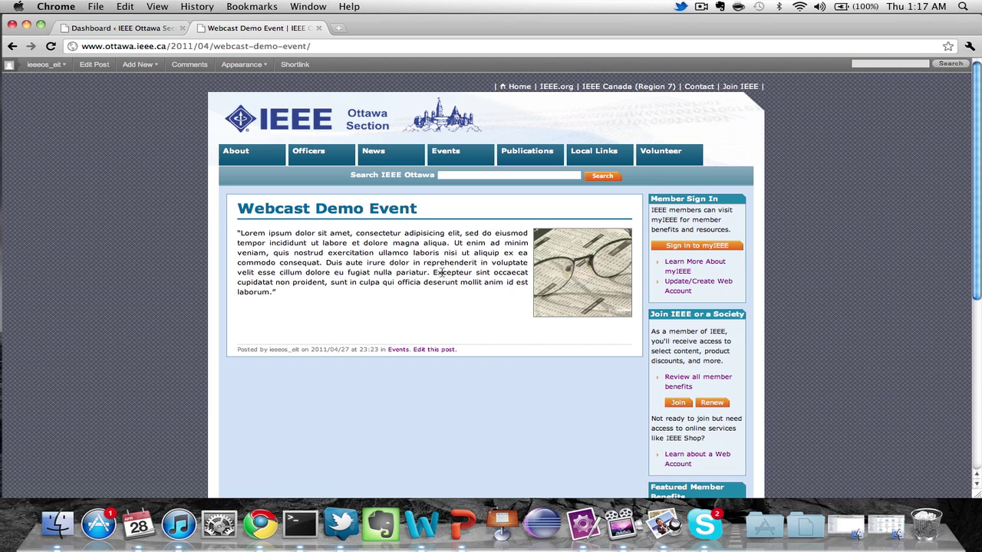
- Switch to the WordPress dashboard and open a blank new event form in Event Espresso's event overview
{"action": "left_click", "coordinate": [106, 31]}
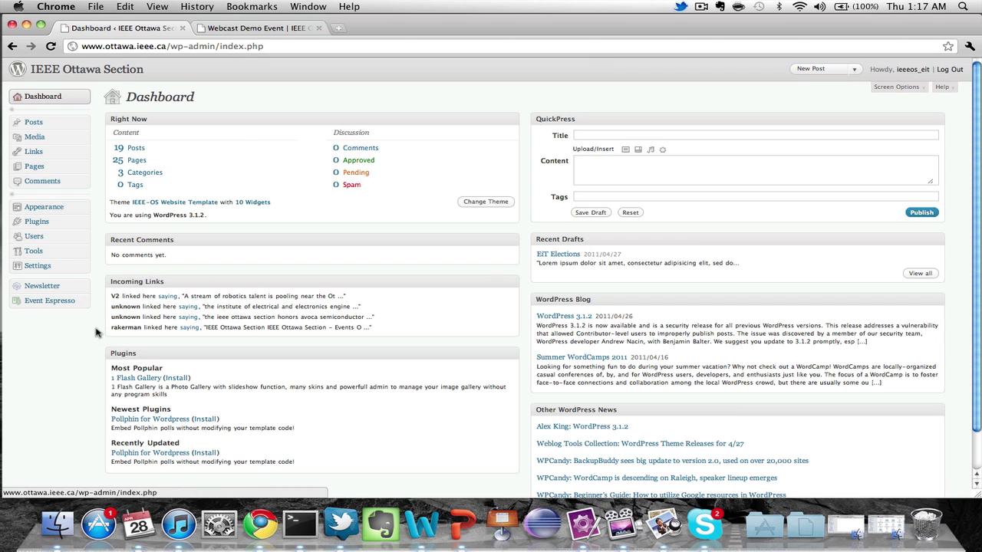
{"action": "left_click", "coordinate": [85, 303]}
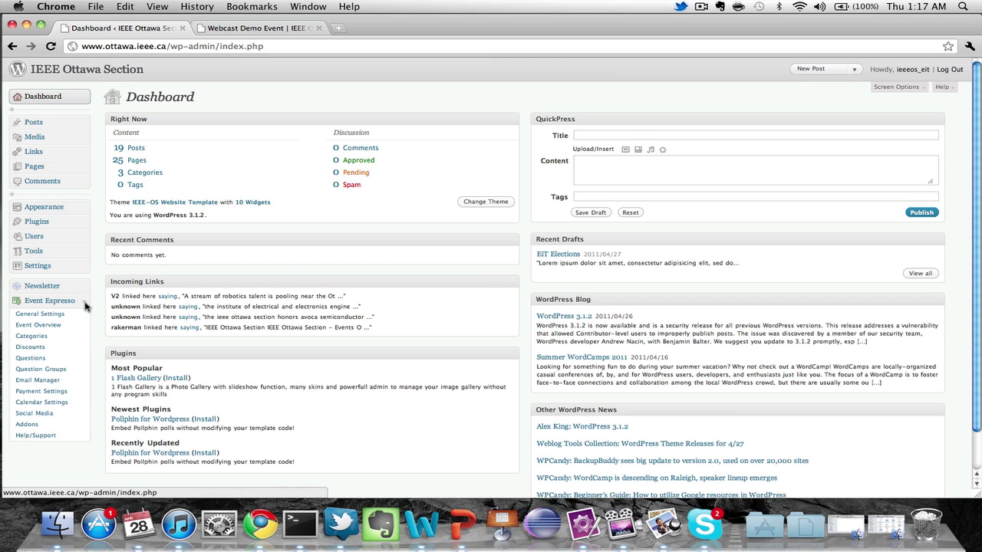
{"action": "left_click", "coordinate": [57, 328]}
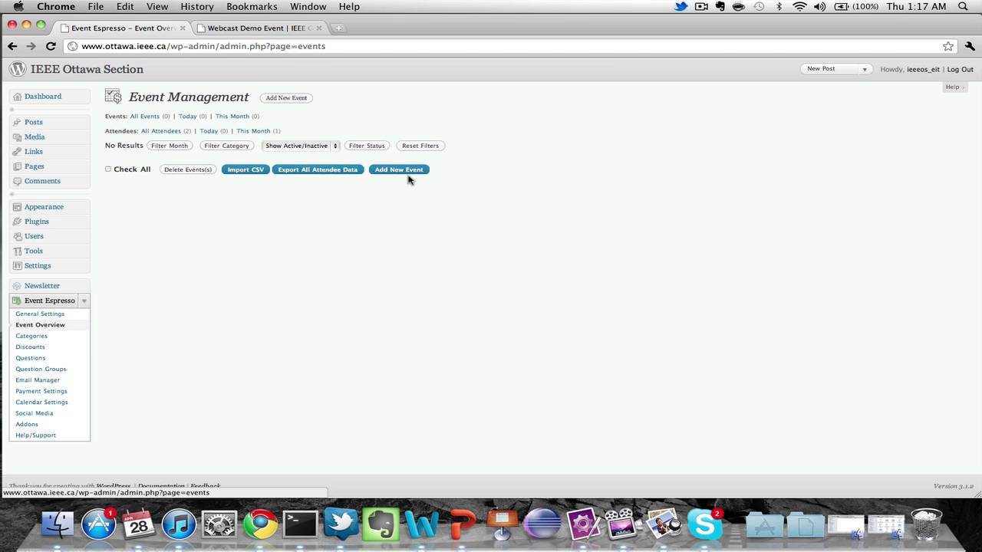
{"action": "left_click", "coordinate": [296, 102]}
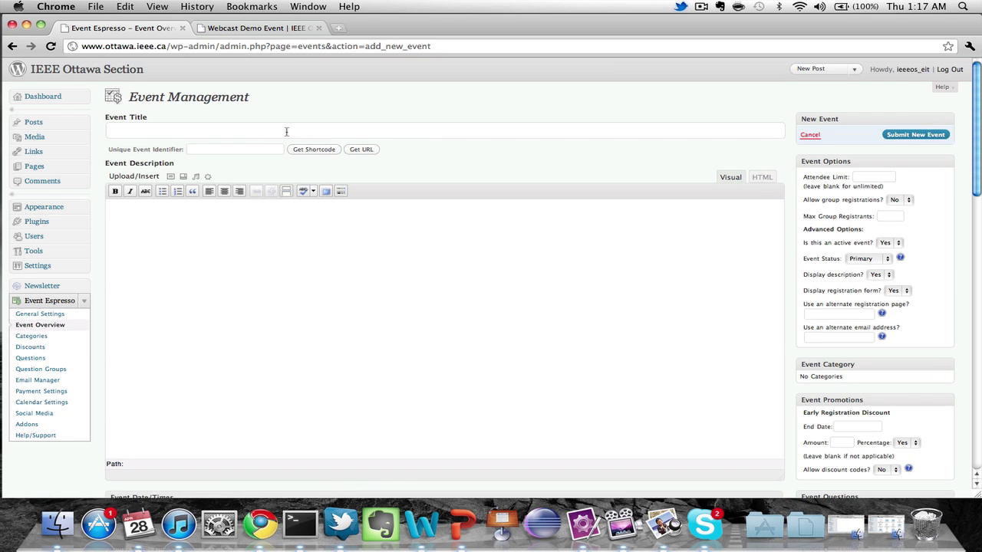
- Enter "Webcast Demo Event" as the title of the new event
{"action": "left_click", "coordinate": [287, 131]}
{"action": "type", "text": "Webcasts"}
{"action": "key", "text": "BackSpace"}
{"action": "type", "text": "Demo Event"}
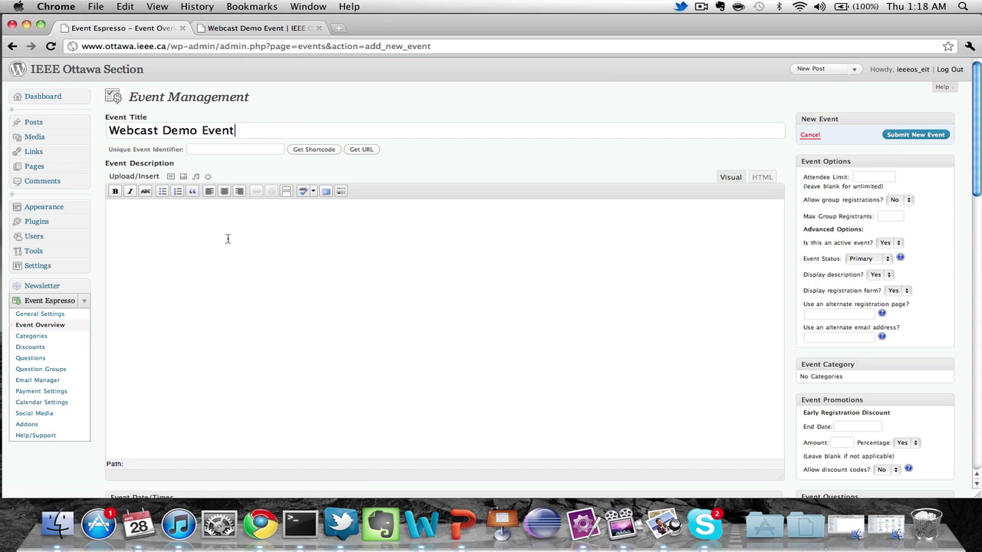
- Set the event's attendee limit to 100
{"action": "scroll", "coordinate": [227, 238], "scroll_direction": "down", "scroll_amount": 3}
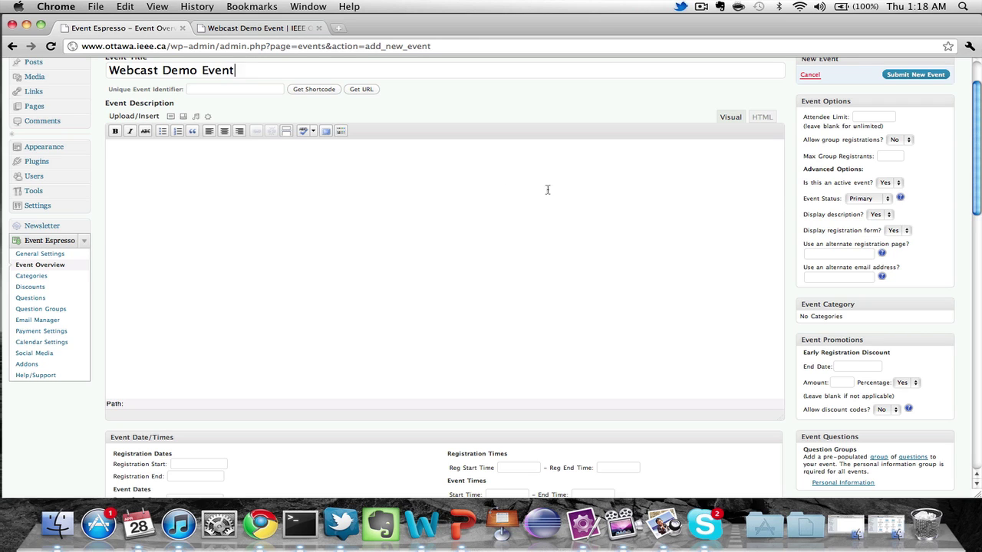
{"action": "scroll", "coordinate": [712, 216], "scroll_direction": "up", "scroll_amount": 2}
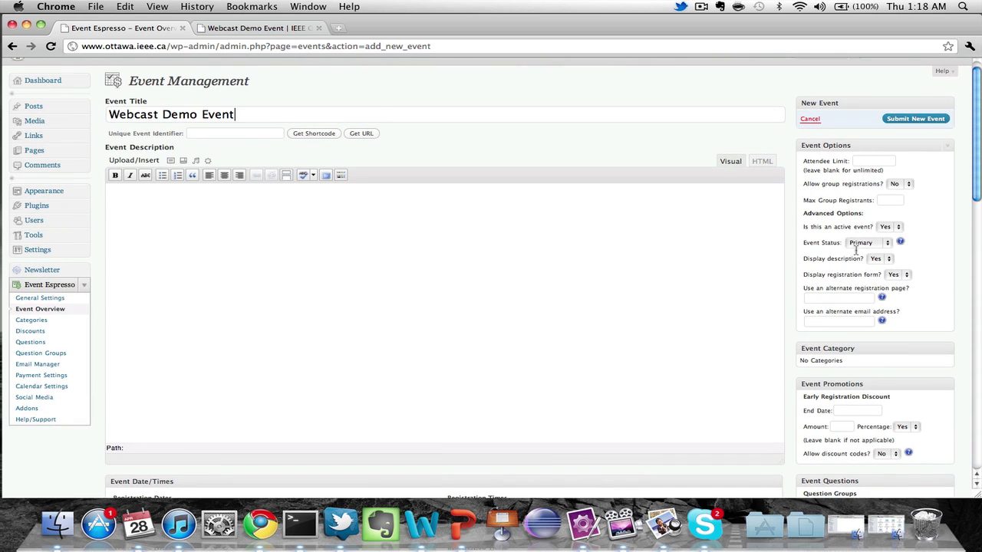
{"action": "left_click", "coordinate": [876, 162]}
{"action": "type", "text": "100"}
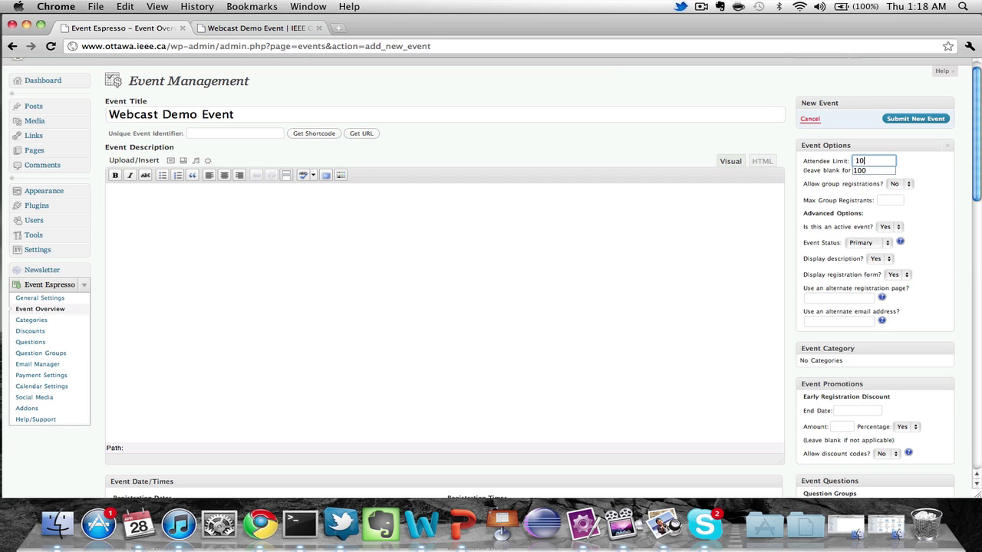
{"action": "left_click", "coordinate": [909, 168]}
- Allow group registrations for the event and enter 3 as the maximum number of group registrants
{"action": "left_click", "coordinate": [901, 185]}
{"action": "left_click", "coordinate": [901, 176]}
{"action": "left_click", "coordinate": [892, 201]}
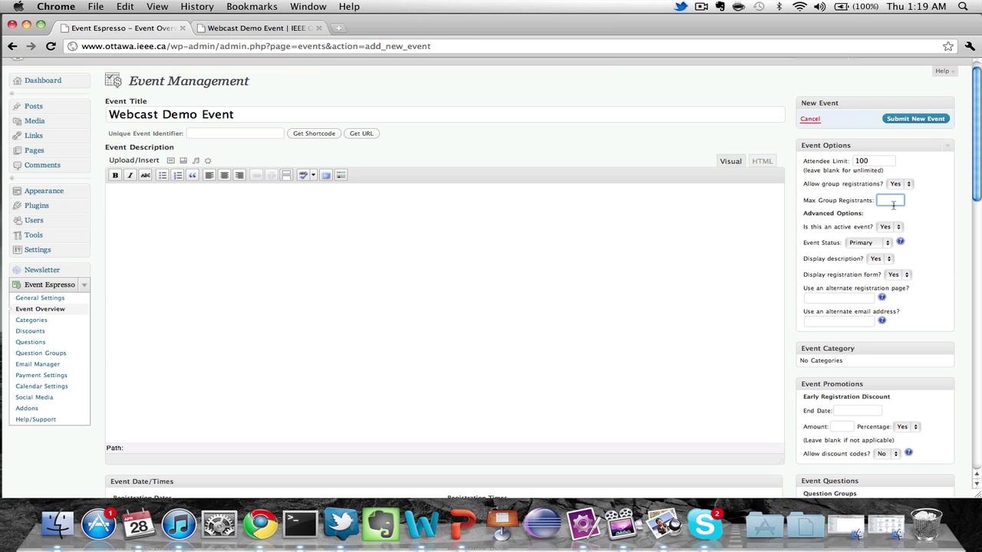
{"action": "type", "text": "3"}
- Clear the maximum group registrants value and set group registrations back to No
{"action": "key", "text": "BackSpace"}
{"action": "left_click", "coordinate": [908, 192]}
{"action": "left_click", "coordinate": [907, 185]}
{"action": "left_click", "coordinate": [901, 197]}
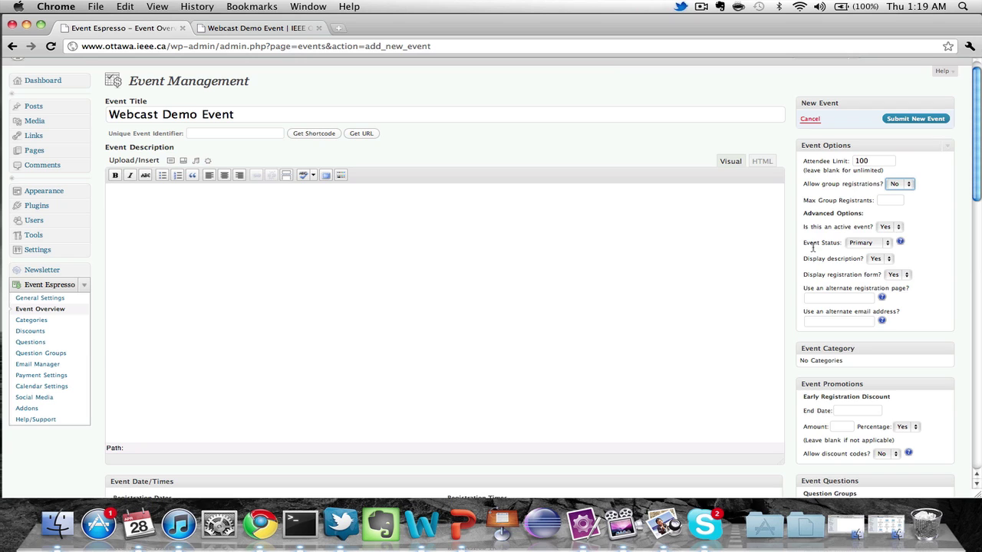
- Keep the event status at Primary after checking its options, and set the description display to No
{"action": "left_click", "coordinate": [885, 243]}
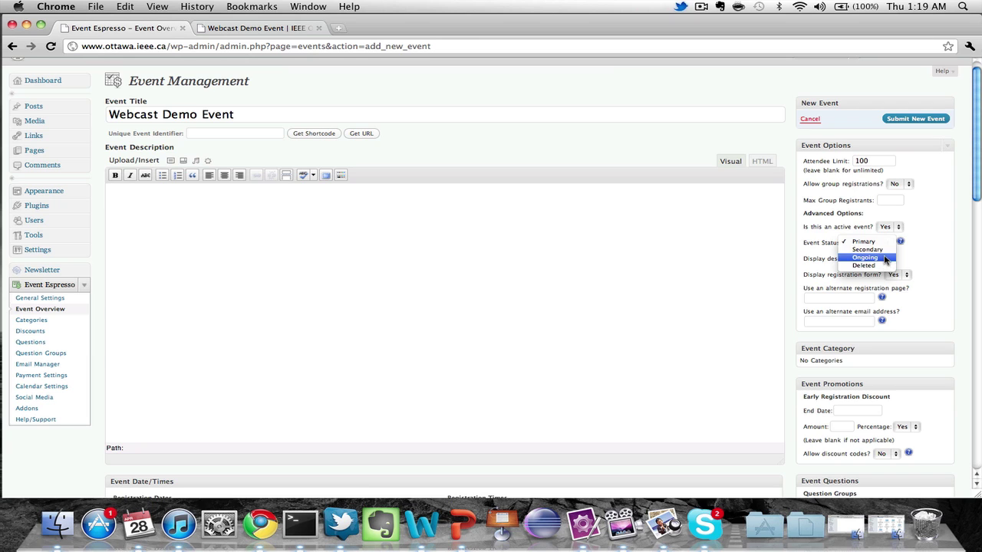
{"action": "left_click", "coordinate": [924, 236]}
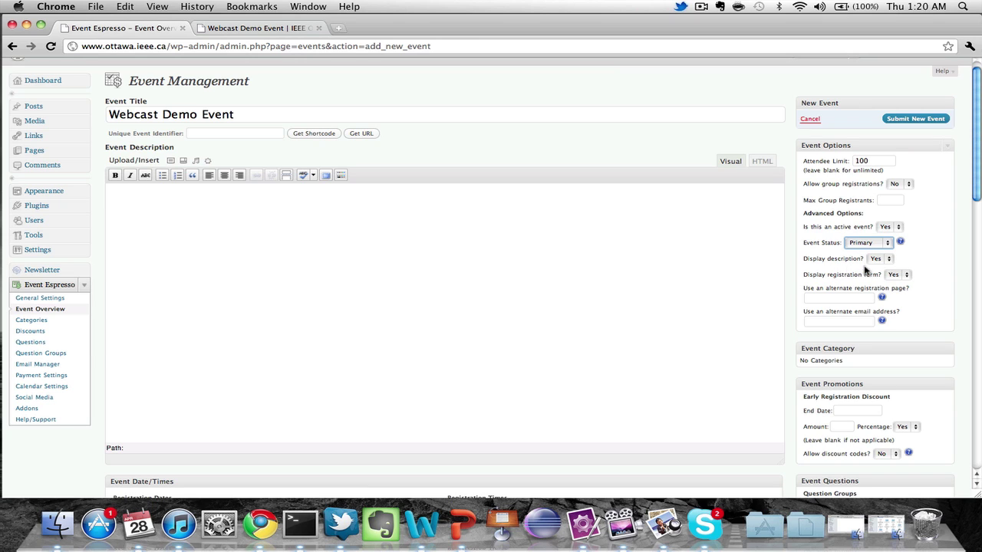
{"action": "left_click", "coordinate": [885, 260]}
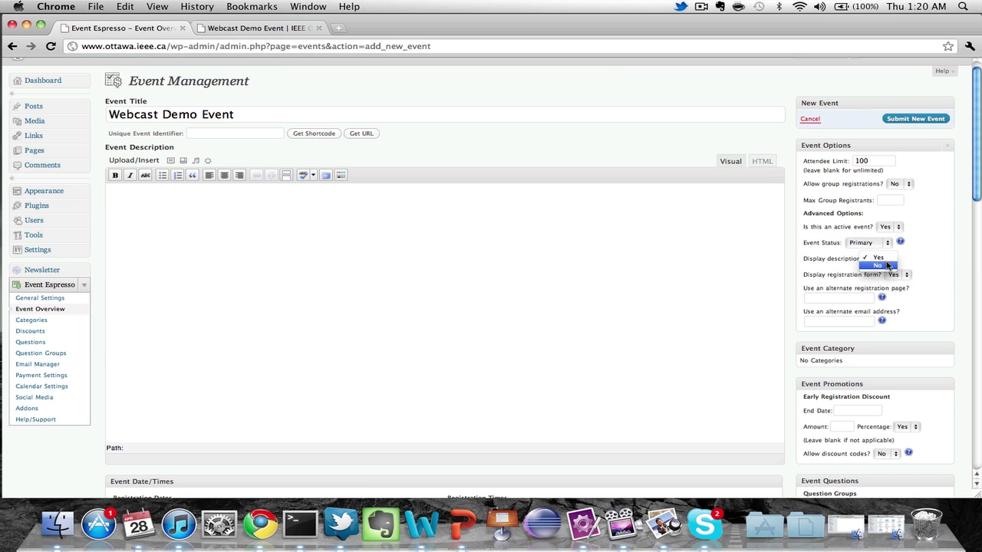
{"action": "left_click", "coordinate": [886, 266]}
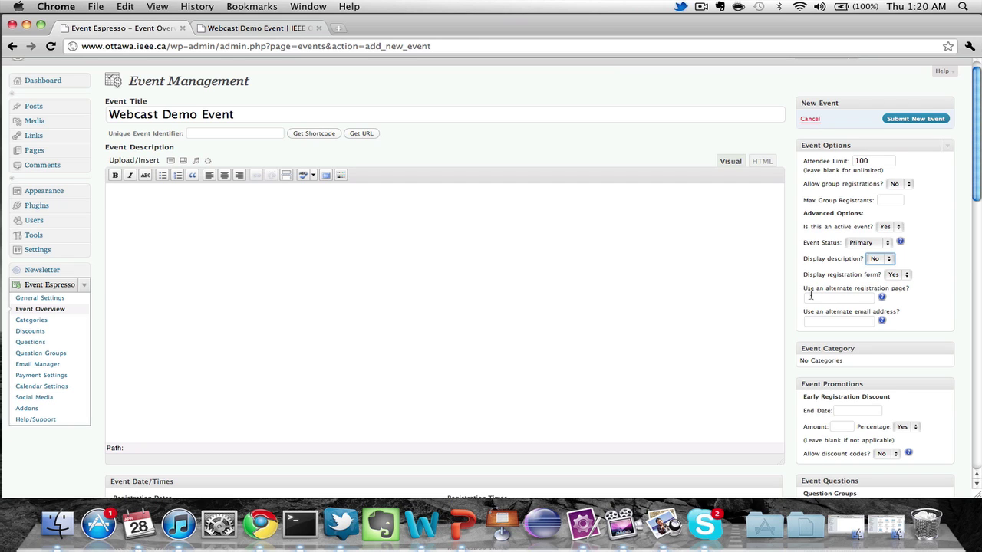
- Fill in the event's alternate email address using the saved autofill suggestion for the chair
{"action": "left_click", "coordinate": [841, 321]}
{"action": "type", "text": "ch"}
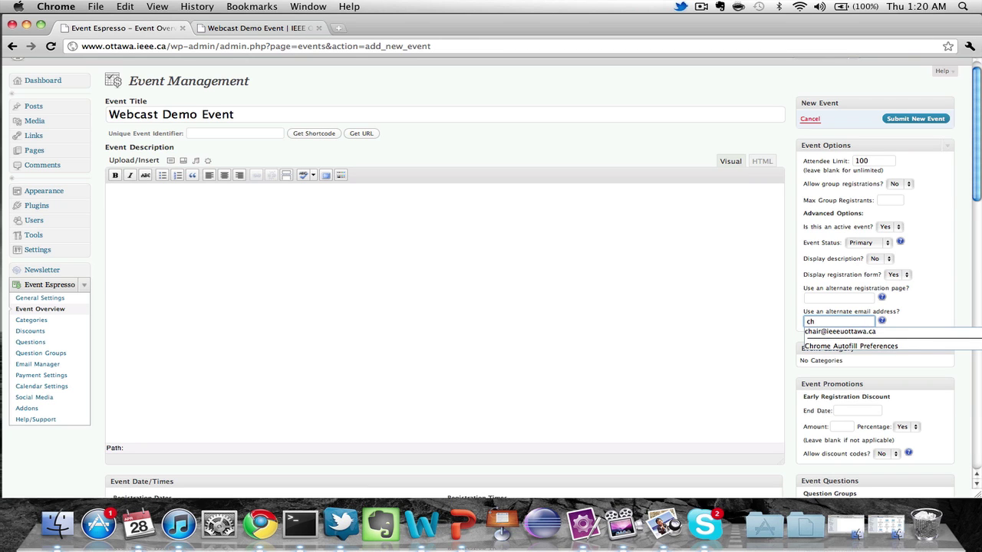
{"action": "key", "text": "Down"}
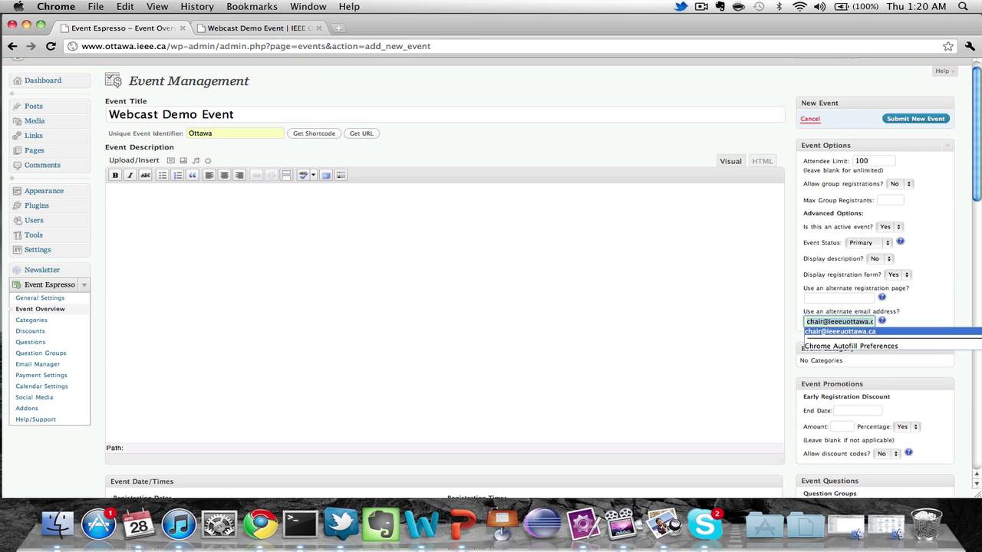
{"action": "key", "text": "Return"}
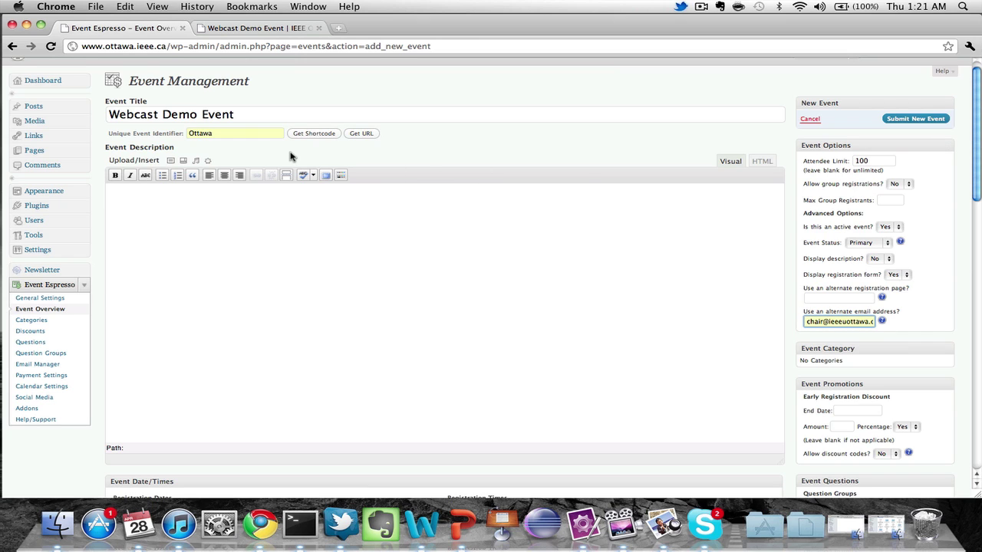
- Clear the autofilled text from the Unique Event Identifier
{"action": "left_click", "coordinate": [221, 135]}
{"action": "key", "text": "BackSpace"}
{"action": "key", "text": "BackSpace"}
{"action": "key", "text": "BackSpace"}
{"action": "key", "text": "BackSpace"}
{"action": "key", "text": "BackSpace"}
{"action": "key", "text": "BackSpace"}
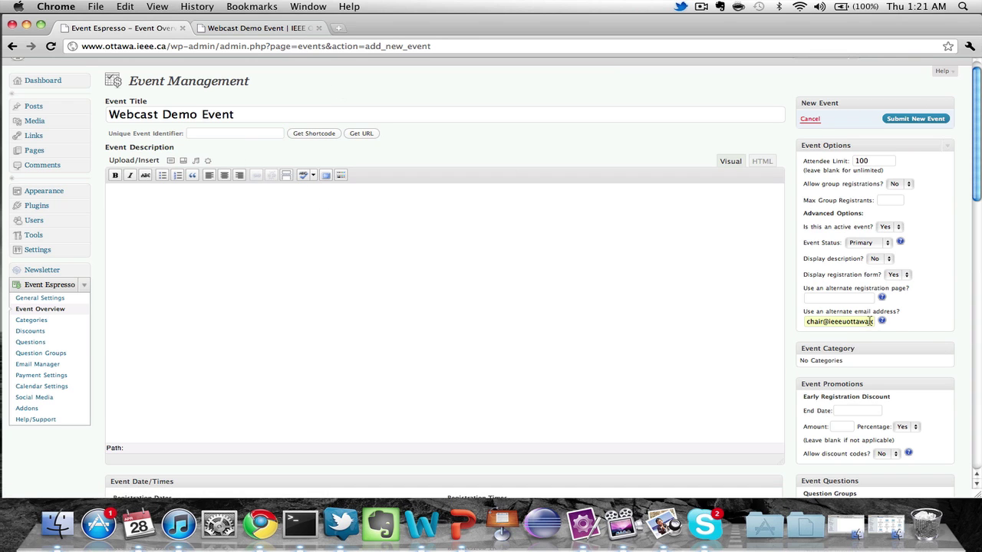
- Set the early registration discount's end date to May 30th and its amount to 20%
{"action": "scroll", "coordinate": [870, 320], "scroll_direction": "down", "scroll_amount": 3}
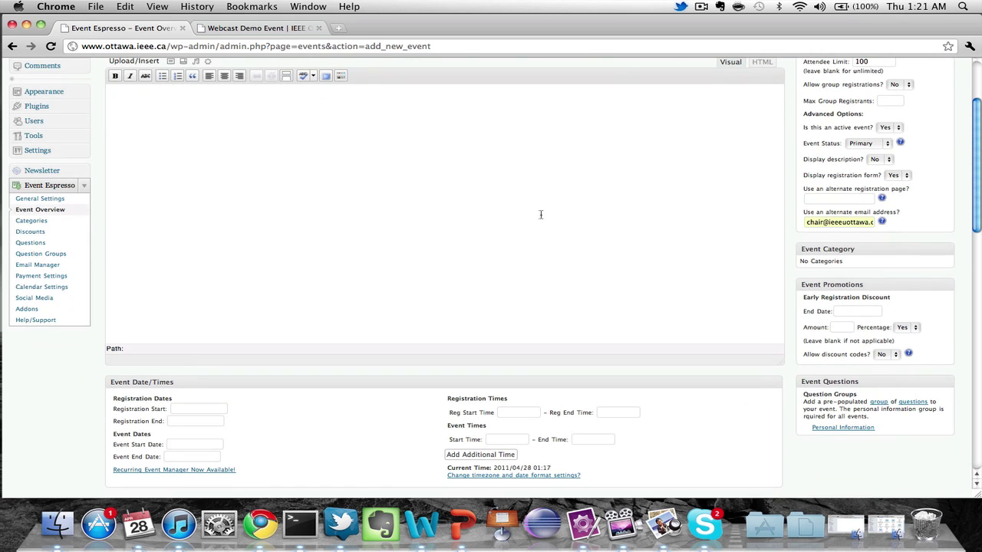
{"action": "scroll", "coordinate": [528, 205], "scroll_direction": "up", "scroll_amount": 1}
{"action": "scroll", "coordinate": [529, 205], "scroll_direction": "down", "scroll_amount": 1}
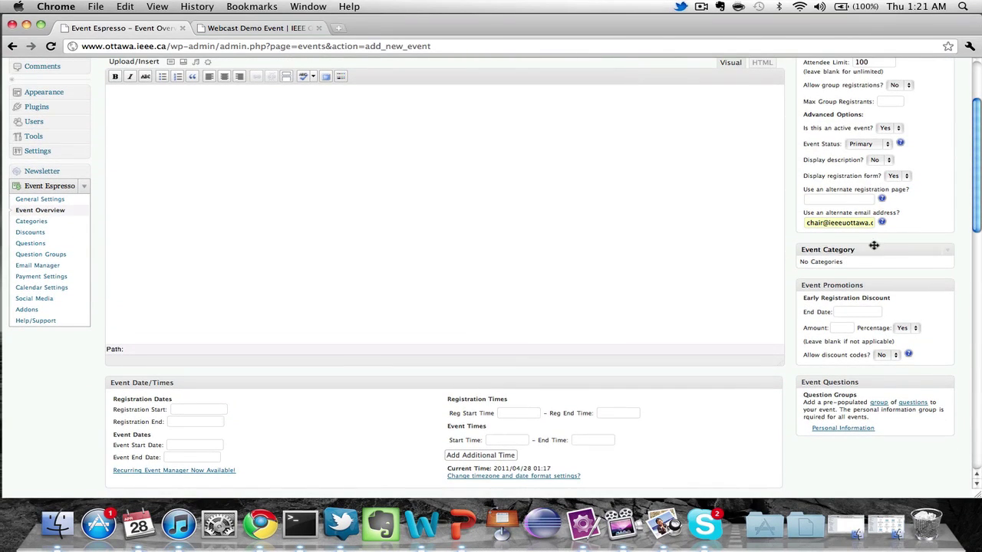
{"action": "scroll", "coordinate": [874, 245], "scroll_direction": "down", "scroll_amount": 2}
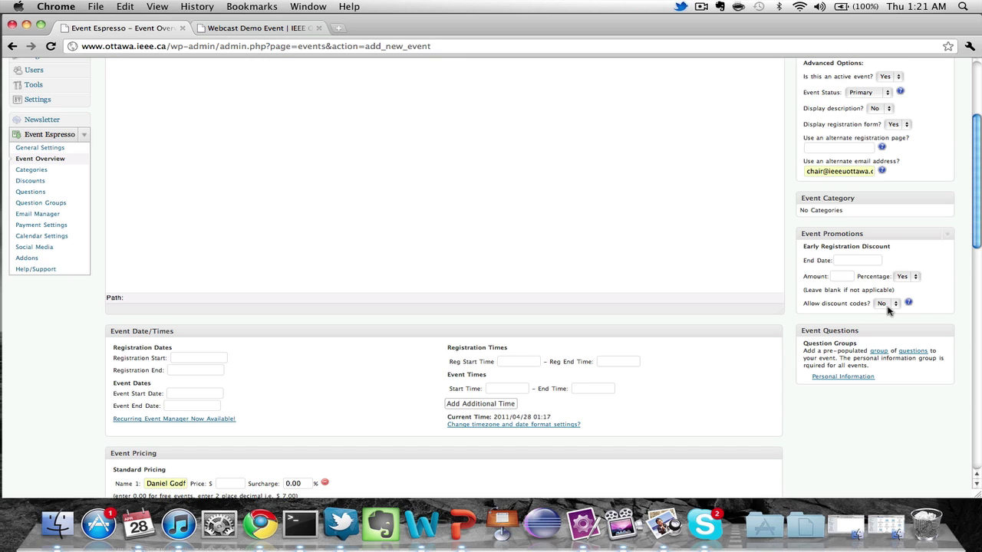
{"action": "left_click", "coordinate": [862, 262]}
{"action": "type", "text": "Ma"}
{"action": "key", "text": "Down"}
{"action": "key", "text": "Return"}
{"action": "left_click", "coordinate": [848, 277]}
{"action": "type", "text": "20"}
{"action": "left_click", "coordinate": [847, 289]}
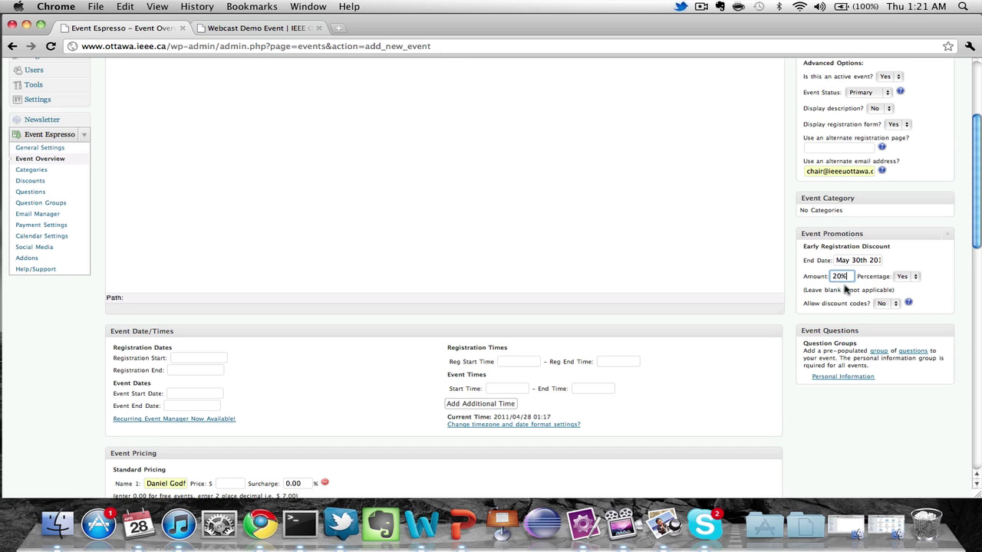
- Switch the early registration discount's Percentage option to No and back to Yes
{"action": "left_click", "coordinate": [916, 278]}
{"action": "left_click", "coordinate": [918, 284]}
{"action": "left_click", "coordinate": [916, 279]}
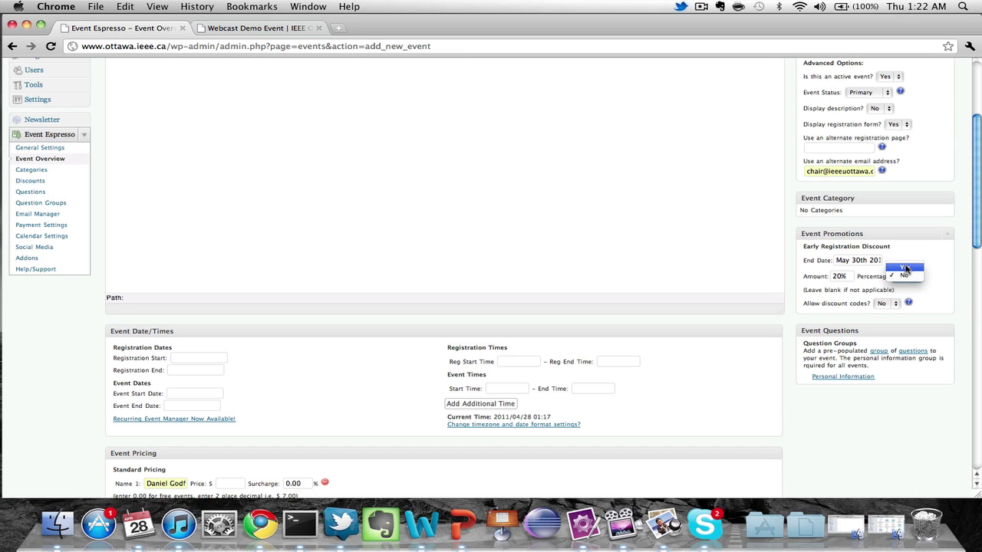
{"action": "left_click", "coordinate": [908, 264]}
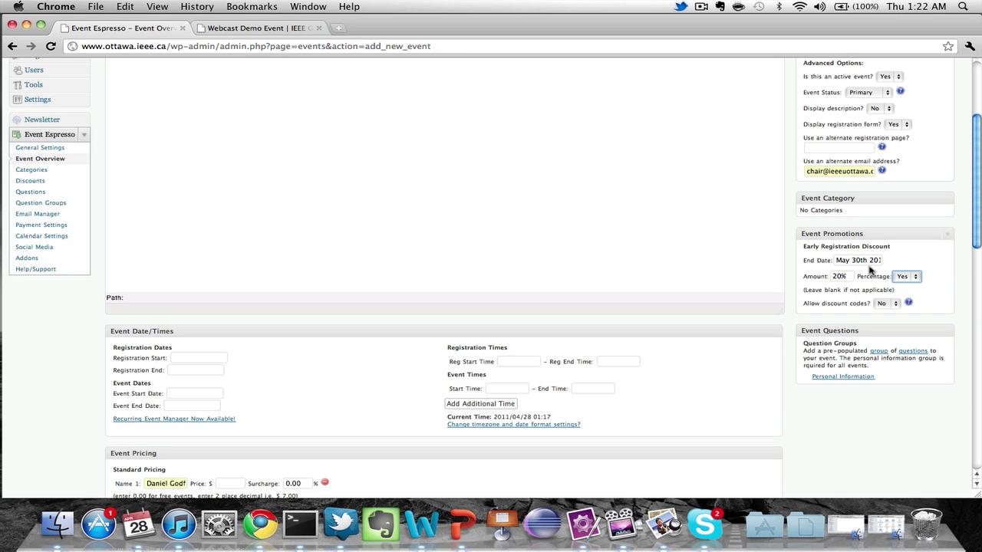
- Set the event promotion option for allowing discount codes to Yes
{"action": "left_click", "coordinate": [896, 304]}
{"action": "left_click", "coordinate": [897, 305]}
{"action": "left_click", "coordinate": [898, 305]}
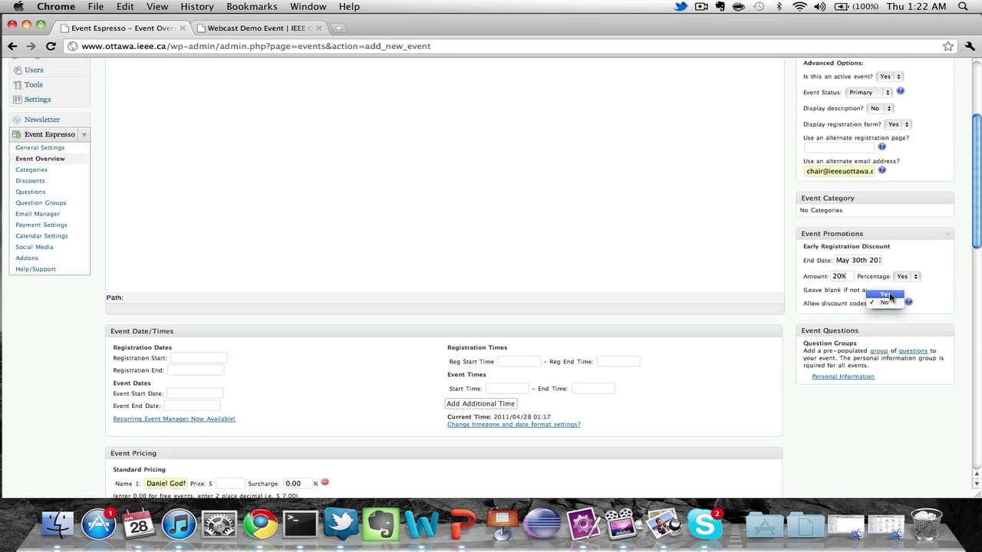
{"action": "left_click", "coordinate": [890, 298]}
- Read the Coupon/Promo Code help, close it, and set the discount codes option back to No
{"action": "left_click", "coordinate": [909, 302]}
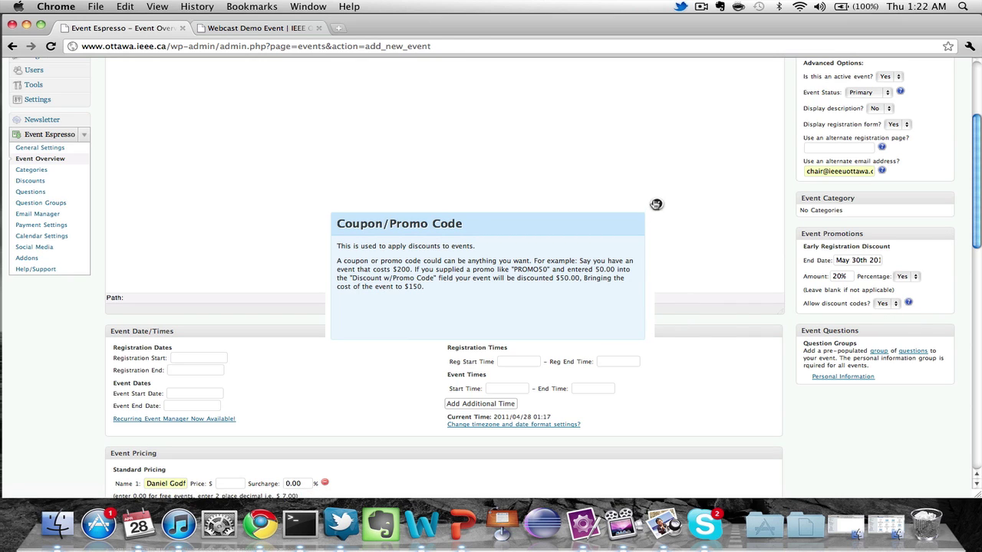
{"action": "left_click", "coordinate": [656, 204]}
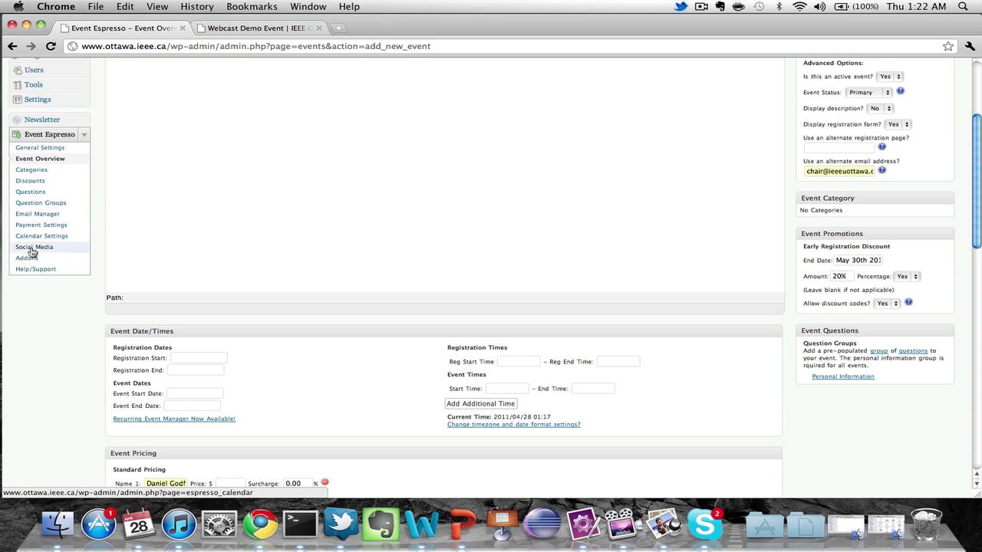
{"action": "left_click", "coordinate": [892, 304]}
{"action": "left_click", "coordinate": [894, 311]}
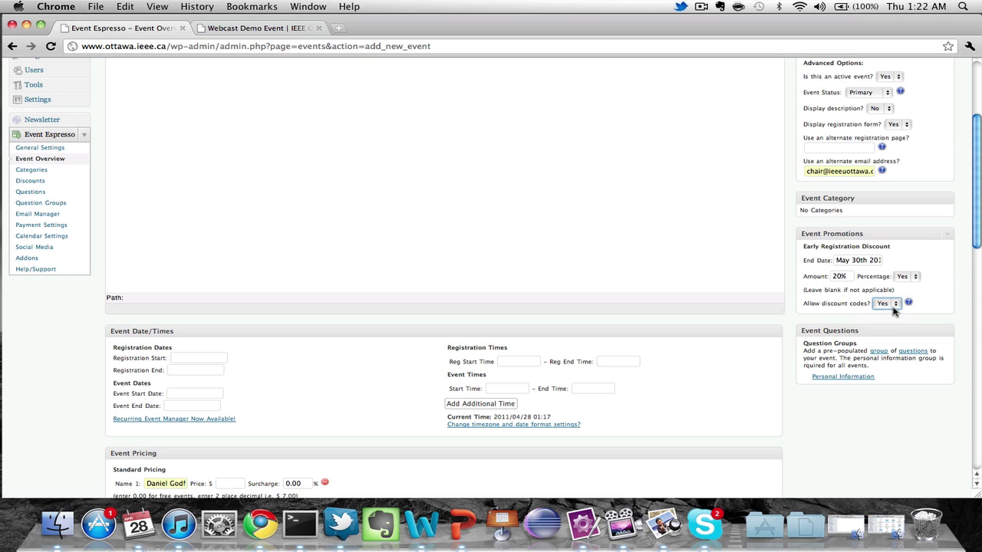
- Review the questions in the Personal Information question group and return to the event form
{"action": "scroll", "coordinate": [899, 378], "scroll_direction": "down", "scroll_amount": 1}
{"action": "scroll", "coordinate": [898, 378], "scroll_direction": "down", "scroll_amount": 1}
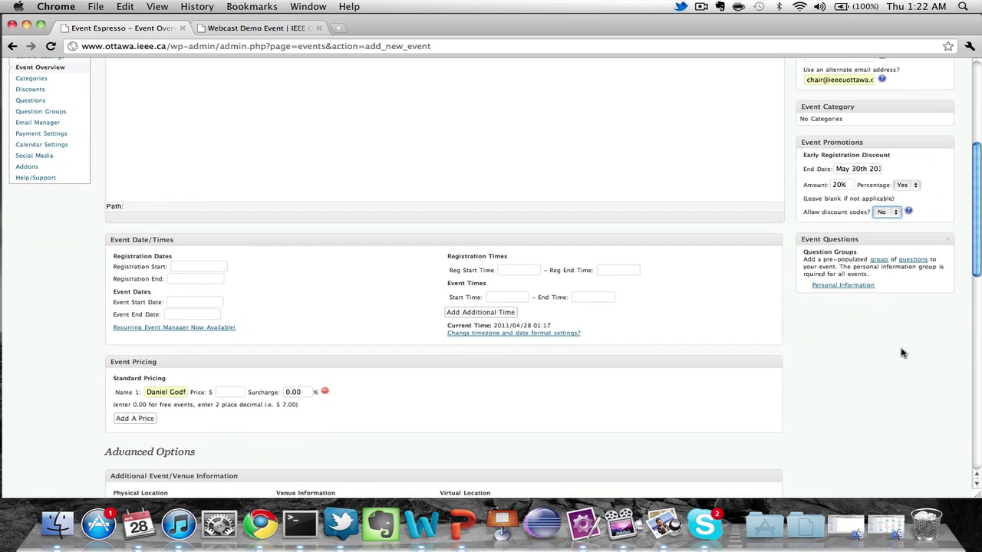
{"action": "left_click", "coordinate": [870, 287]}
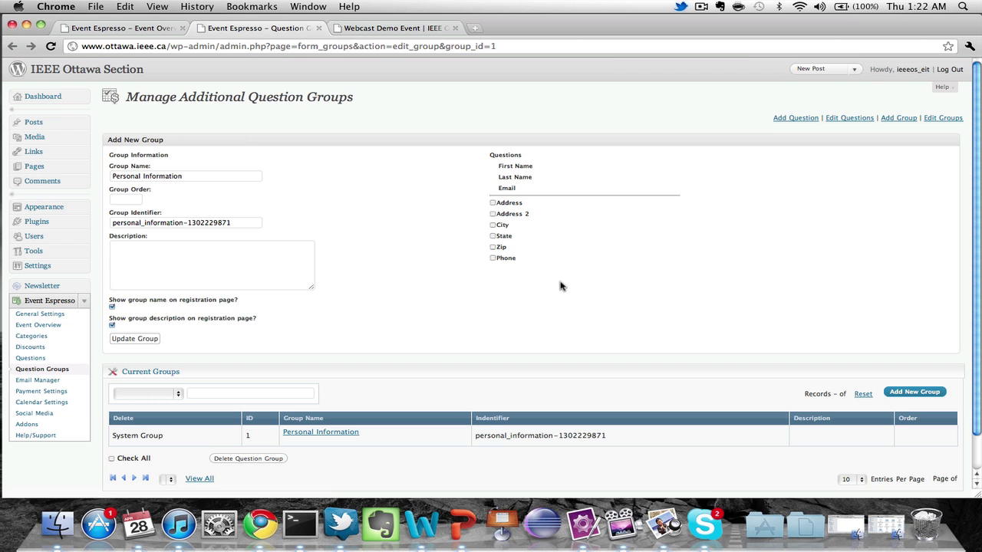
{"action": "scroll", "coordinate": [387, 238], "scroll_direction": "down", "scroll_amount": 1}
{"action": "scroll", "coordinate": [384, 237], "scroll_direction": "up", "scroll_amount": 1}
{"action": "left_click", "coordinate": [318, 28]}
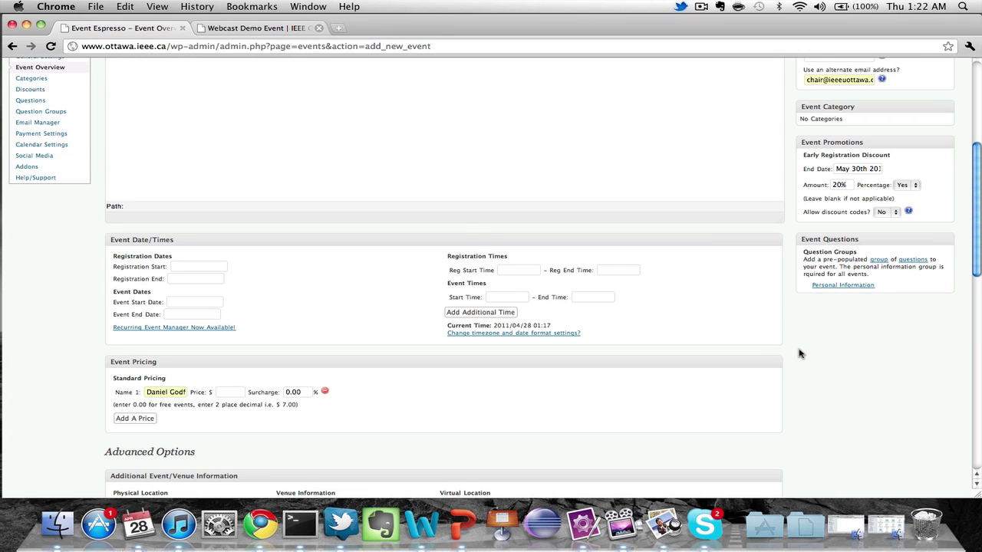
- Open the question groups list from the event form and bring up the form for adding a new group
{"action": "left_click", "coordinate": [878, 261]}
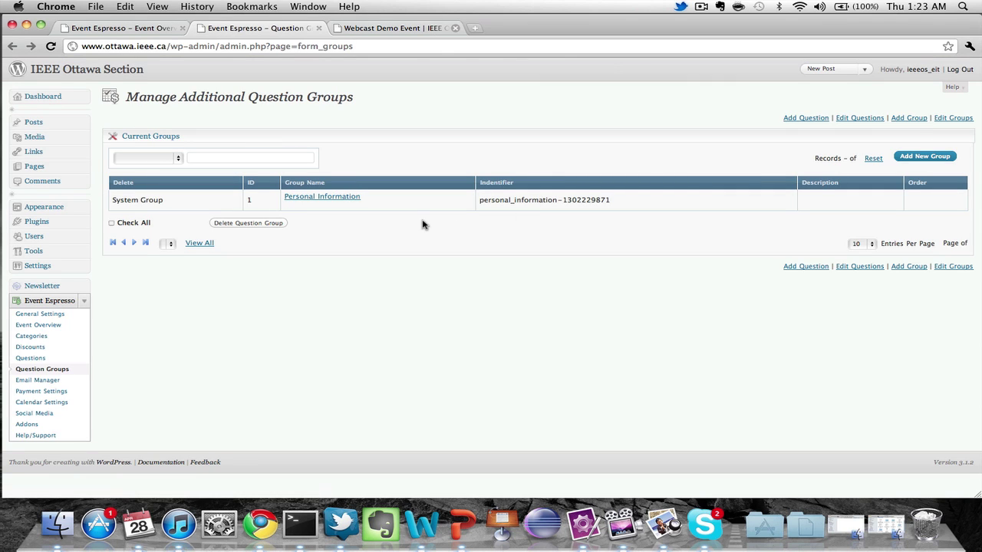
{"action": "mouse_move", "coordinate": [326, 201]}
{"action": "left_click", "coordinate": [914, 156]}
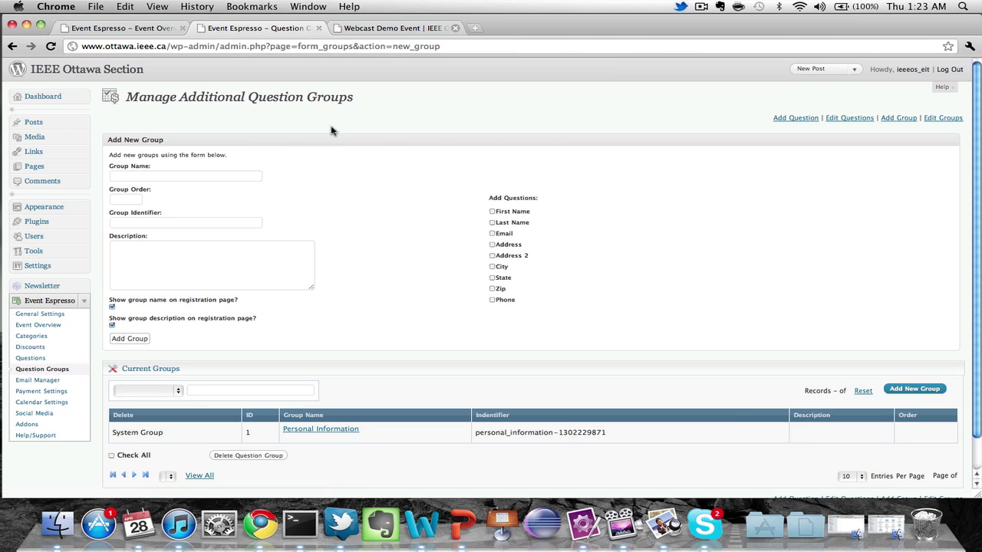
- Open the Personal Information question group from the groups list, look over its settings and questions, and return to the event form
{"action": "scroll", "coordinate": [344, 137], "scroll_direction": "down", "scroll_amount": 1}
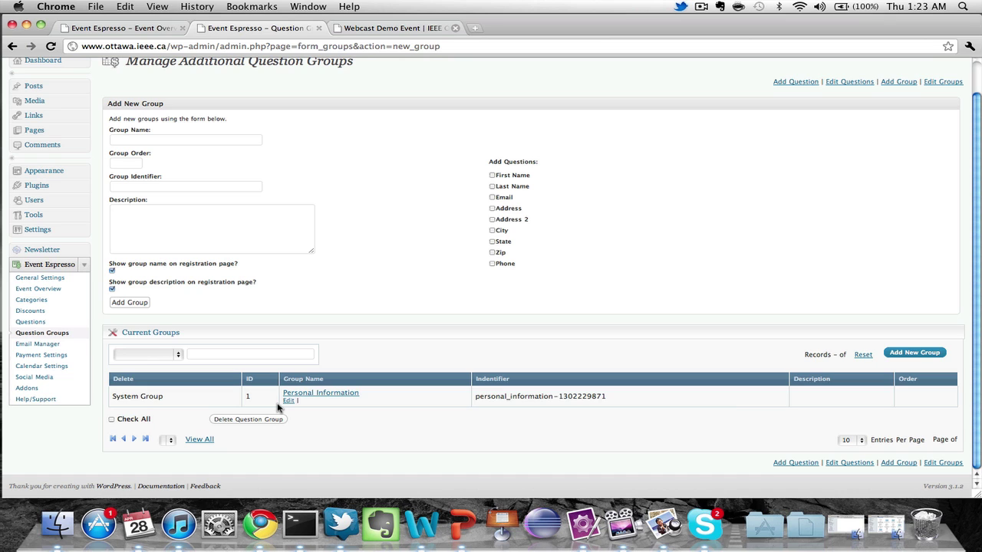
{"action": "left_click", "coordinate": [317, 395]}
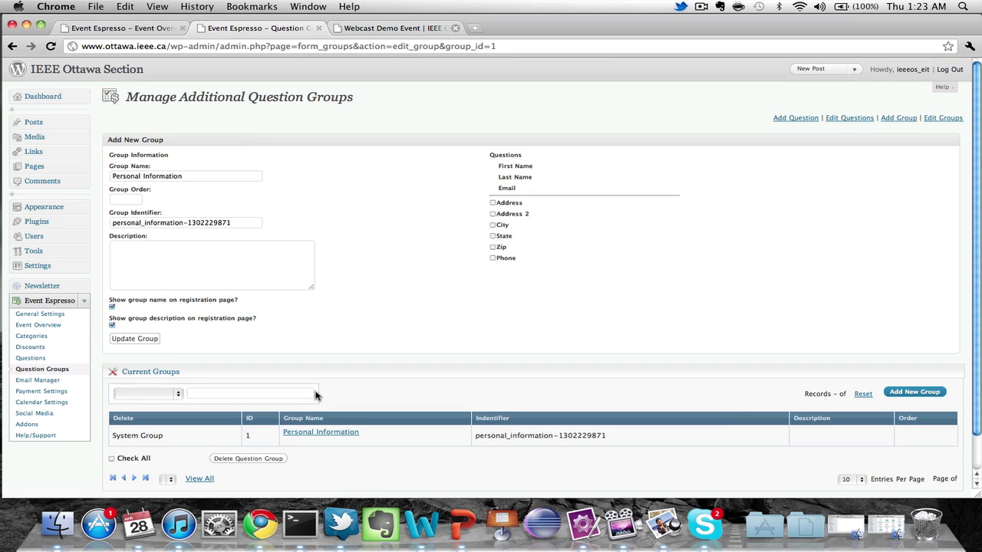
{"action": "left_click", "coordinate": [175, 395]}
{"action": "scroll", "coordinate": [178, 399], "scroll_direction": "down", "scroll_amount": 2}
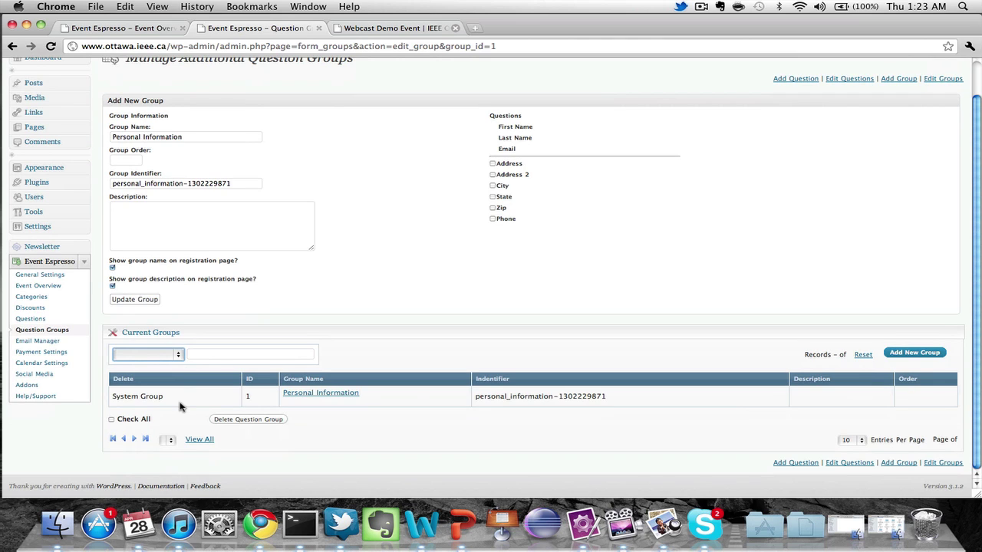
{"action": "scroll", "coordinate": [182, 407], "scroll_direction": "up", "scroll_amount": 2}
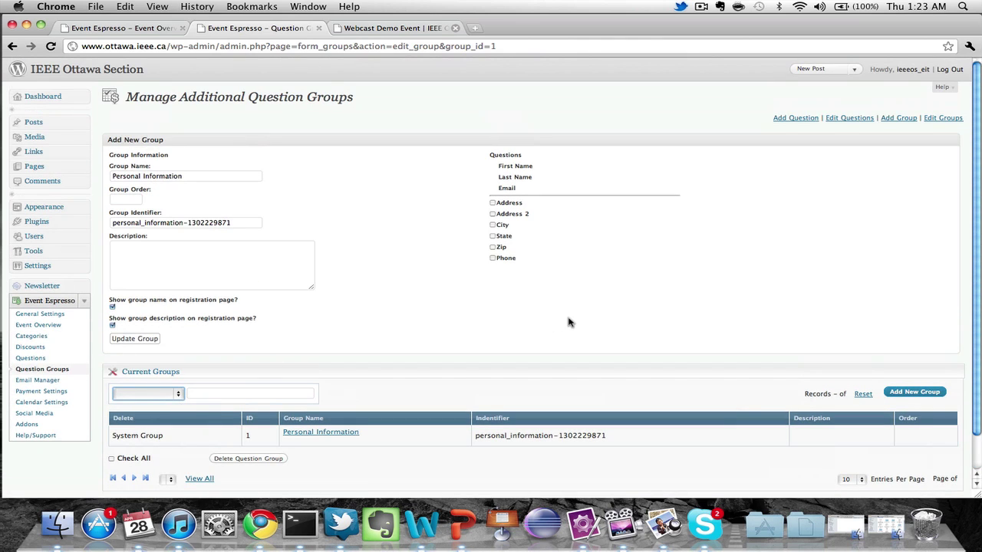
{"action": "left_click", "coordinate": [321, 29]}
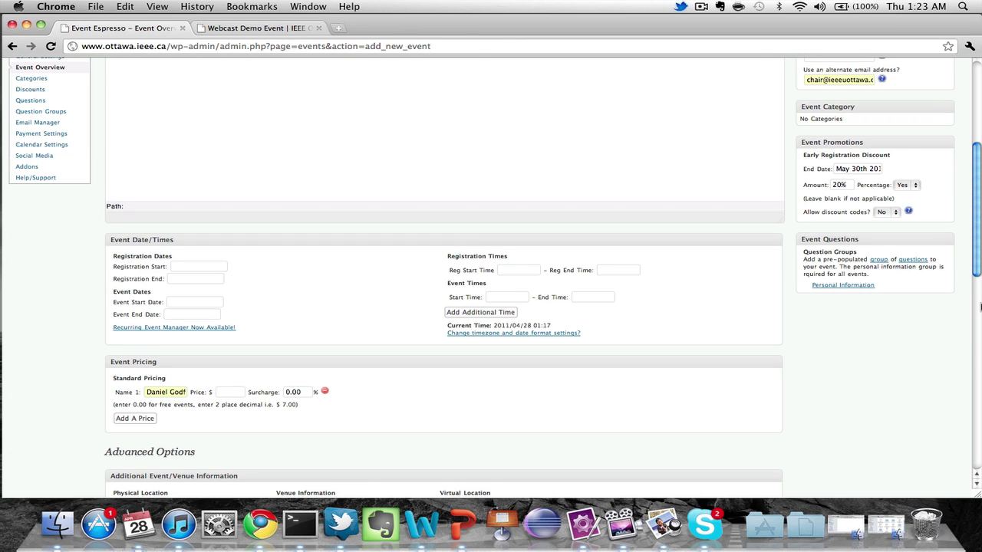
- Reopen the Personal Information question group from the event form, check which questions it offers, and close it again
{"action": "left_click", "coordinate": [842, 286]}
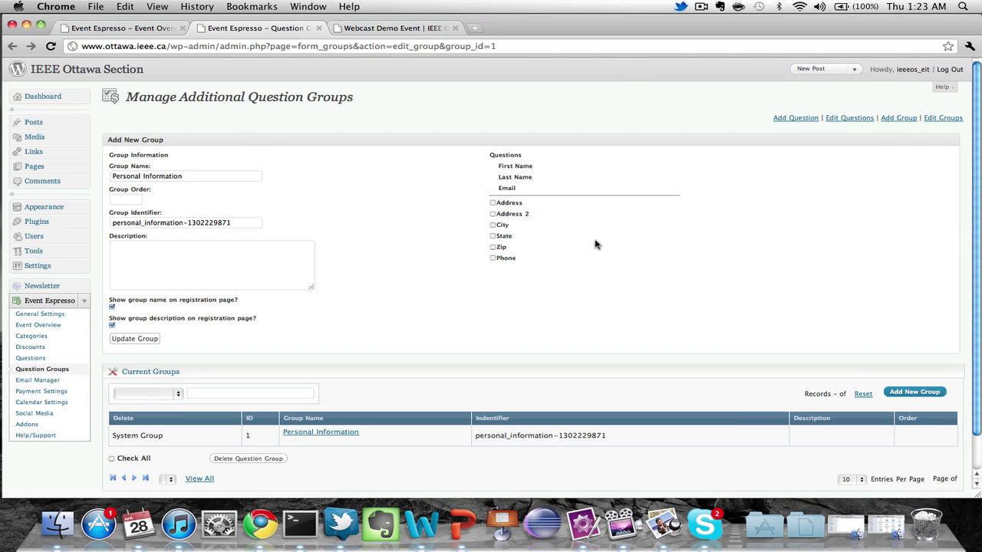
{"action": "scroll", "coordinate": [482, 261], "scroll_direction": "down", "scroll_amount": 2}
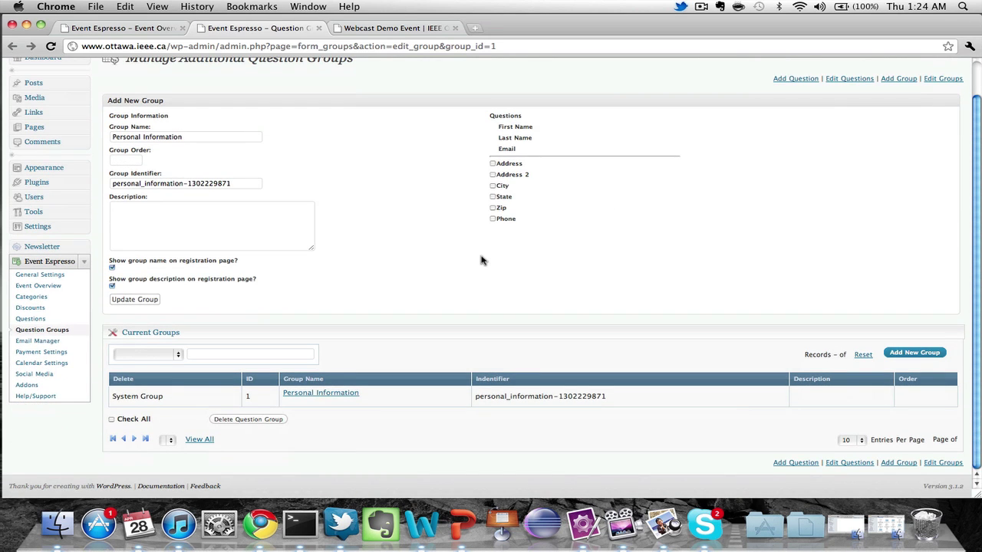
{"action": "scroll", "coordinate": [482, 260], "scroll_direction": "up", "scroll_amount": 2}
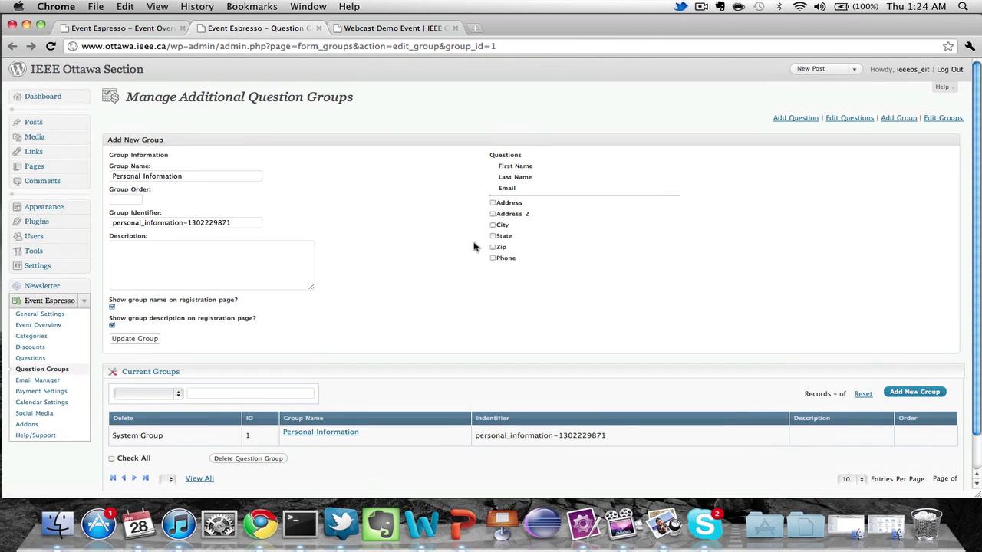
{"action": "left_click", "coordinate": [316, 28]}
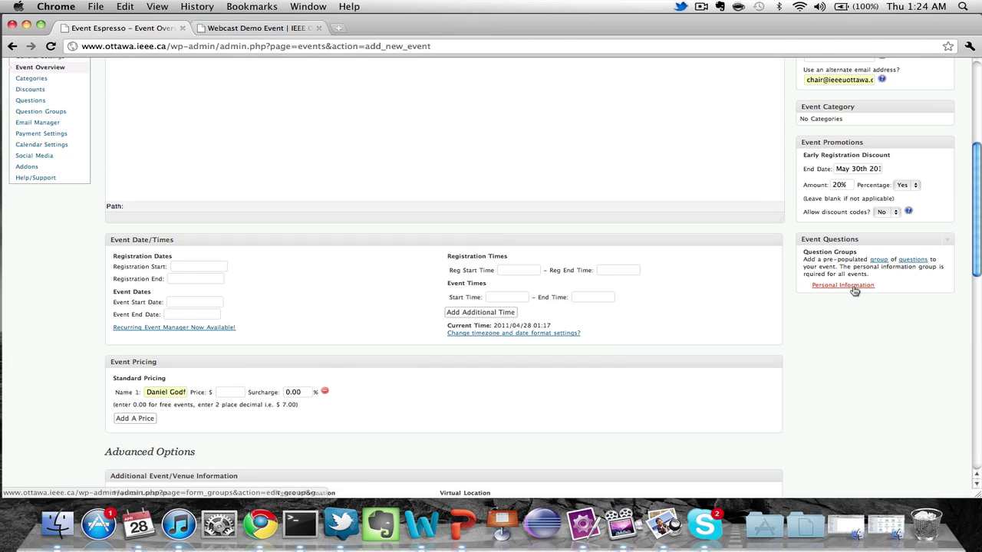
- Set the event's registration start date to 2011-04-01 and the registration end date to 2011-06-30
{"action": "scroll", "coordinate": [836, 346], "scroll_direction": "down", "scroll_amount": 6}
{"action": "scroll", "coordinate": [836, 346], "scroll_direction": "up", "scroll_amount": 7}
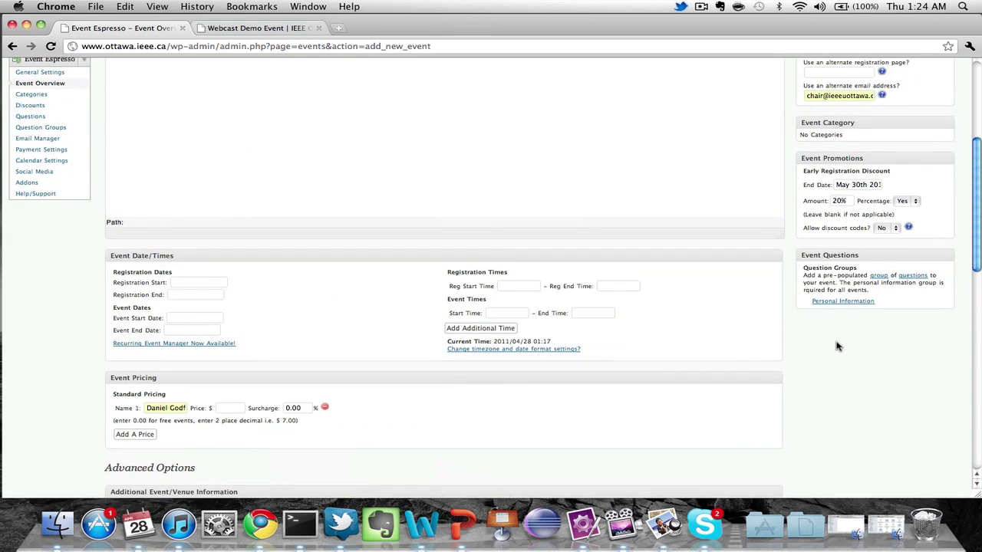
{"action": "left_click", "coordinate": [202, 281]}
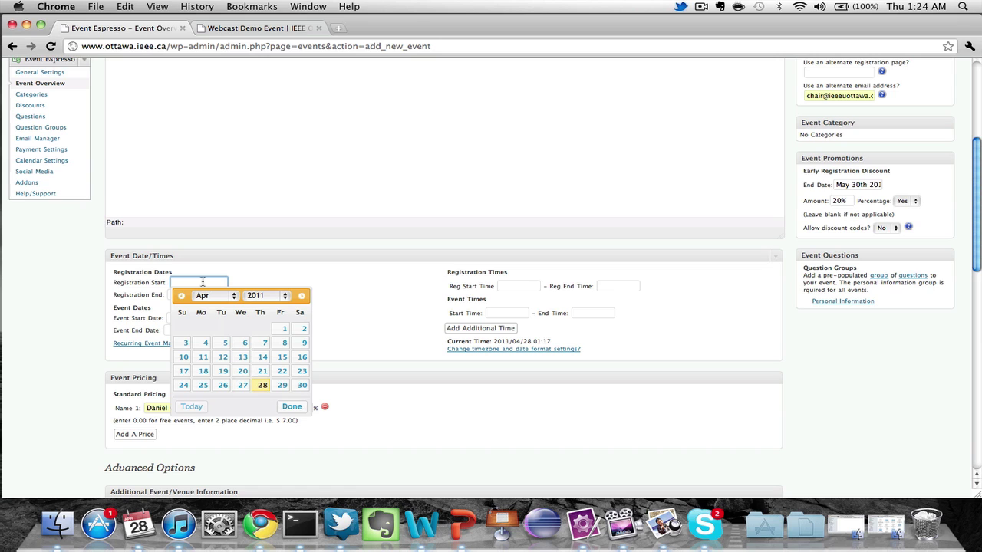
{"action": "left_click", "coordinate": [133, 282]}
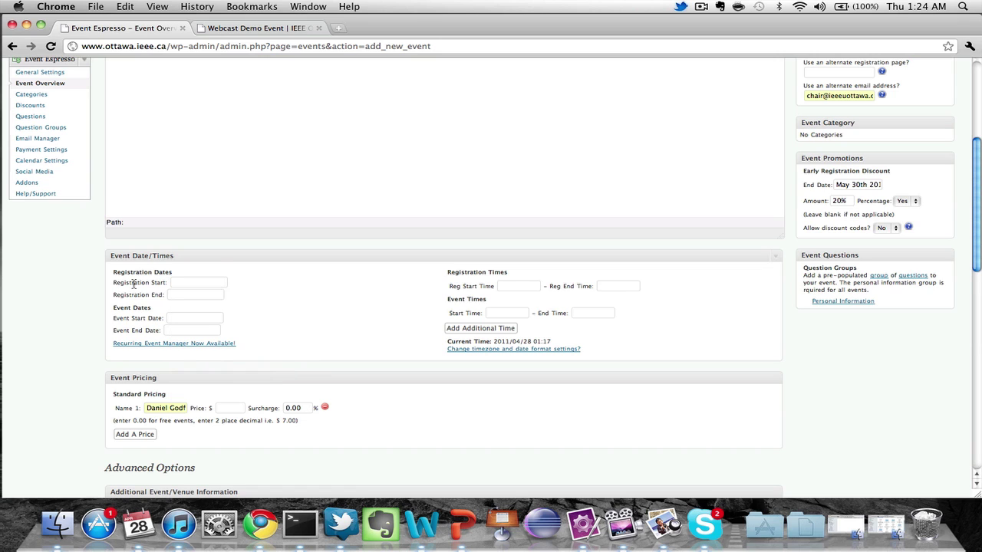
{"action": "left_click", "coordinate": [193, 282]}
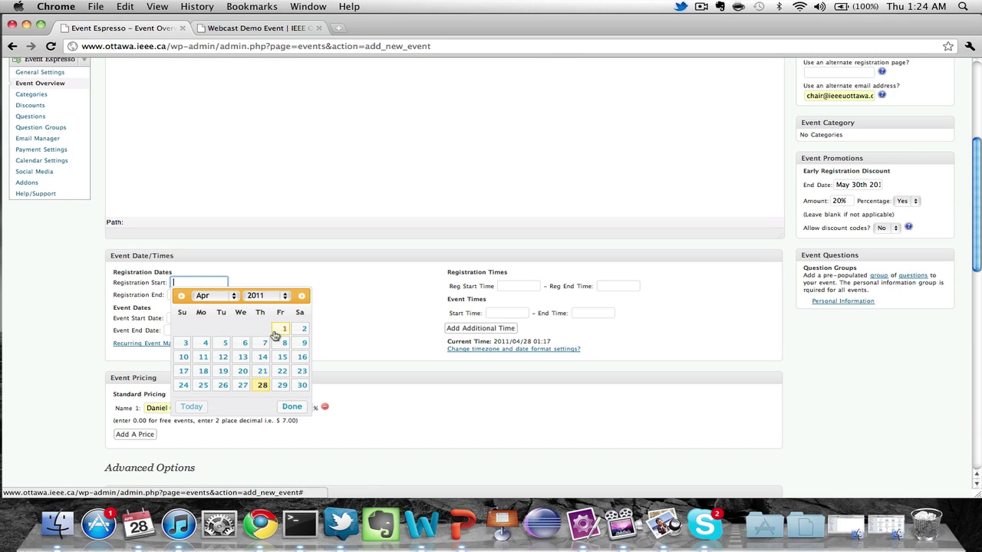
{"action": "left_click", "coordinate": [279, 330]}
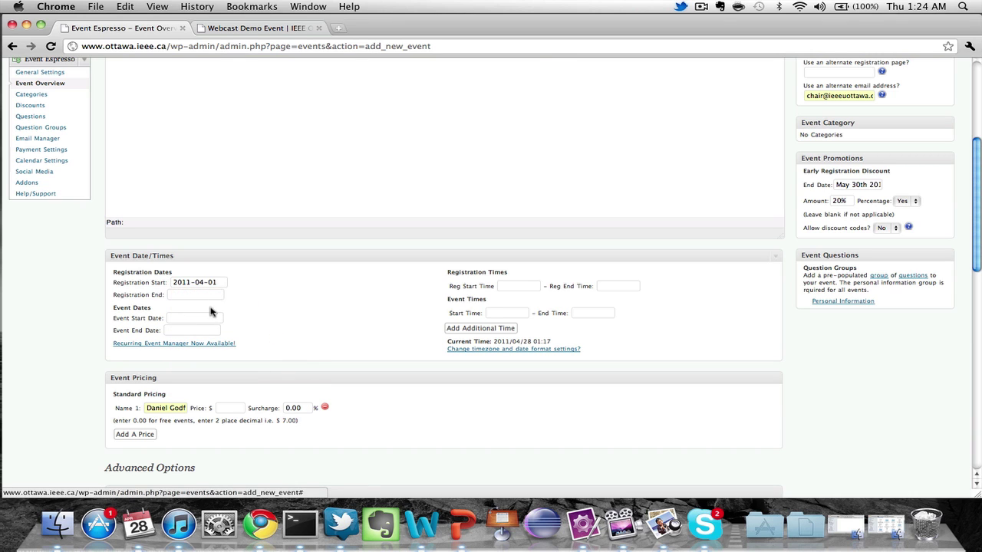
{"action": "left_click", "coordinate": [193, 294]}
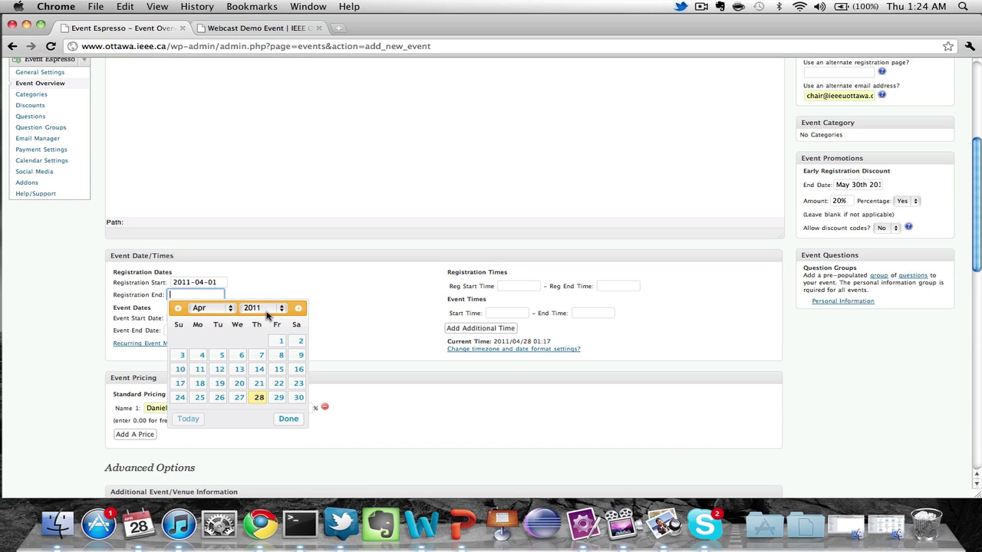
{"action": "left_click", "coordinate": [232, 310]}
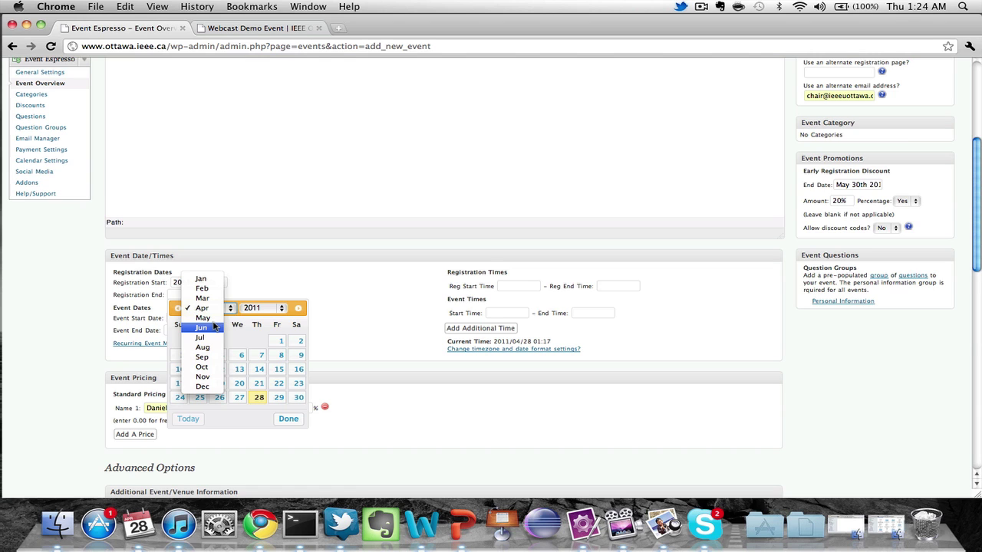
{"action": "left_click", "coordinate": [201, 327]}
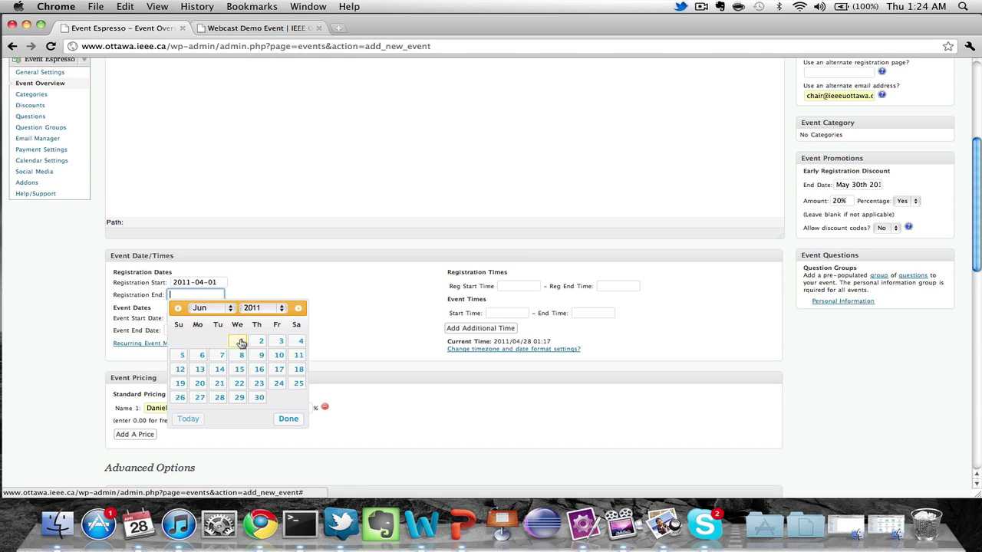
{"action": "left_click", "coordinate": [261, 398]}
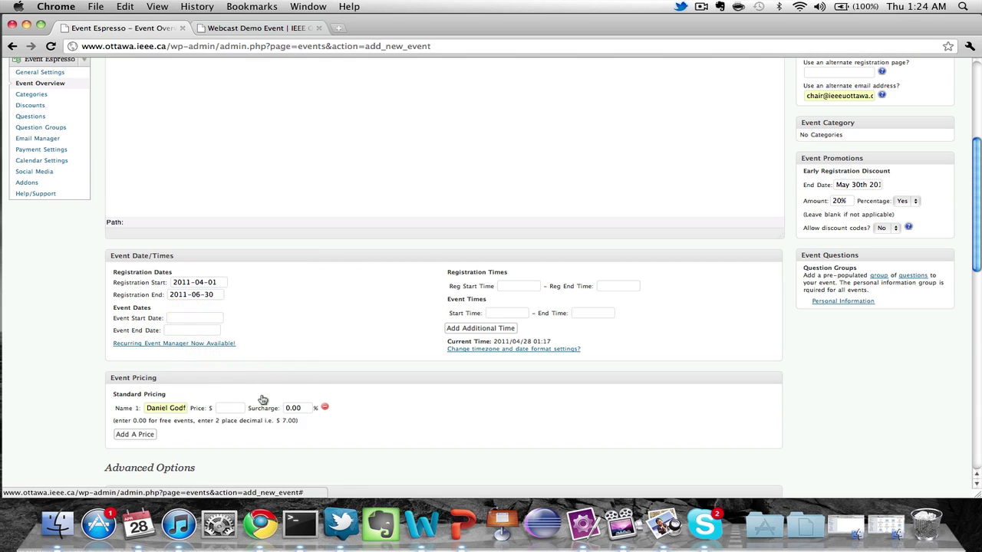
- Set both the event start date and the event end date to 2011-07-01
{"action": "left_click", "coordinate": [176, 319]}
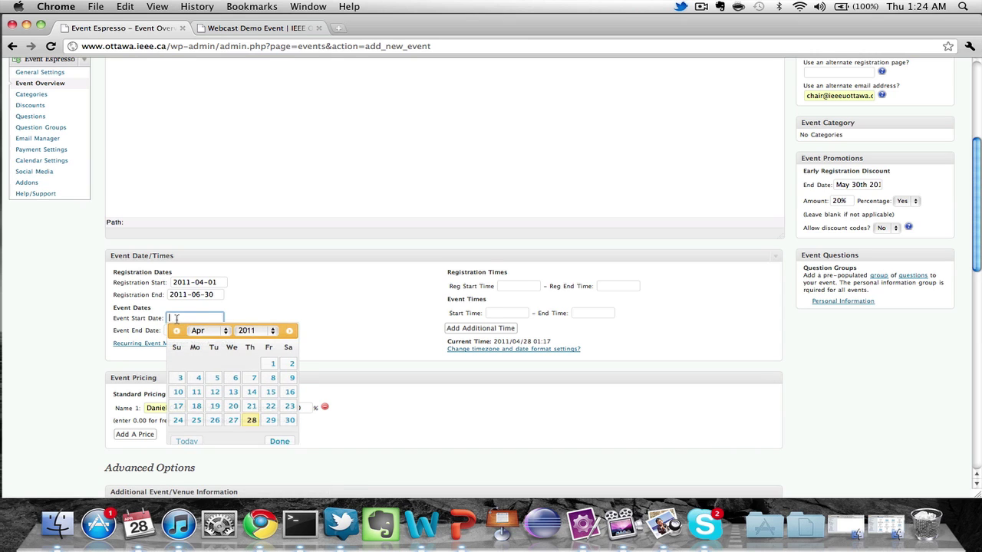
{"action": "left_click", "coordinate": [230, 332]}
{"action": "left_click", "coordinate": [216, 362]}
{"action": "left_click", "coordinate": [280, 365]}
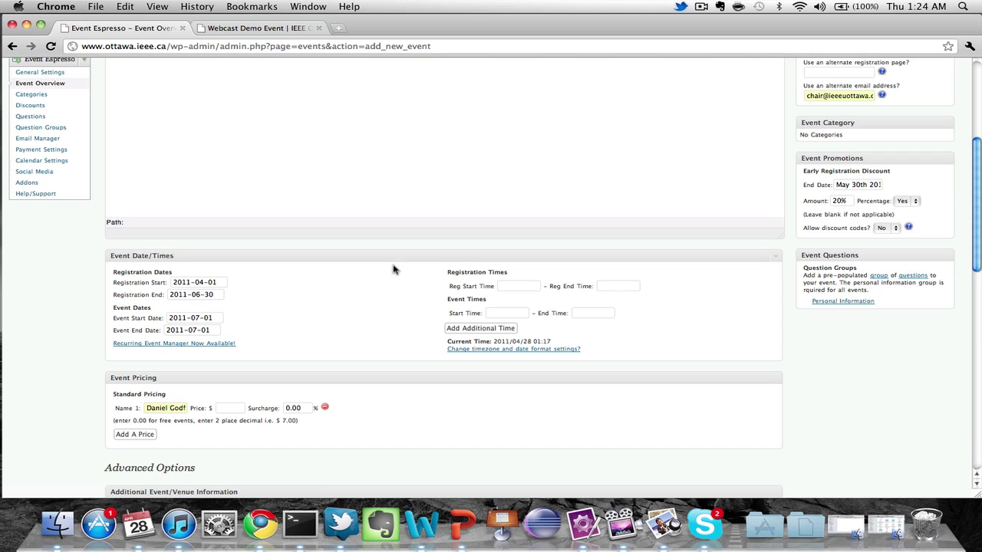
- Set the registration start time to 12:00am and the registration end time to 12:00pm
{"action": "left_click", "coordinate": [510, 286]}
{"action": "type", "text": "12"}
{"action": "type", "text": ":00s"}
{"action": "type", "text": "am"}
{"action": "key", "text": "BackSpace"}
{"action": "key", "text": "BackSpace"}
{"action": "type", "text": "am"}
{"action": "key", "text": "Tab"}
{"action": "type", "text": "12:00pm"}
{"action": "key", "text": "Tab"}
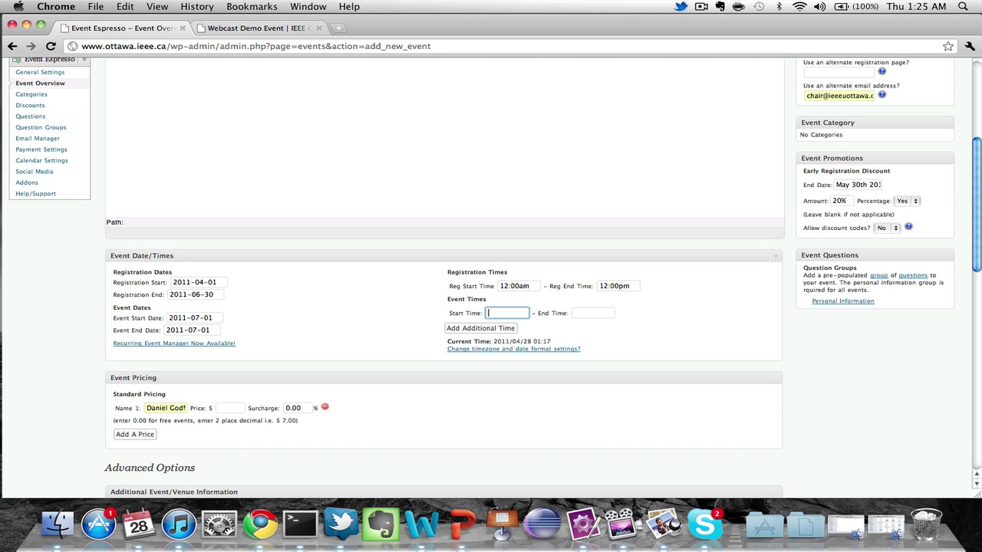
- Set the event times to start at 9:00am and end at 6:00pm
{"action": "type", "text": "9:00am"}
{"action": "key", "text": "Tab"}
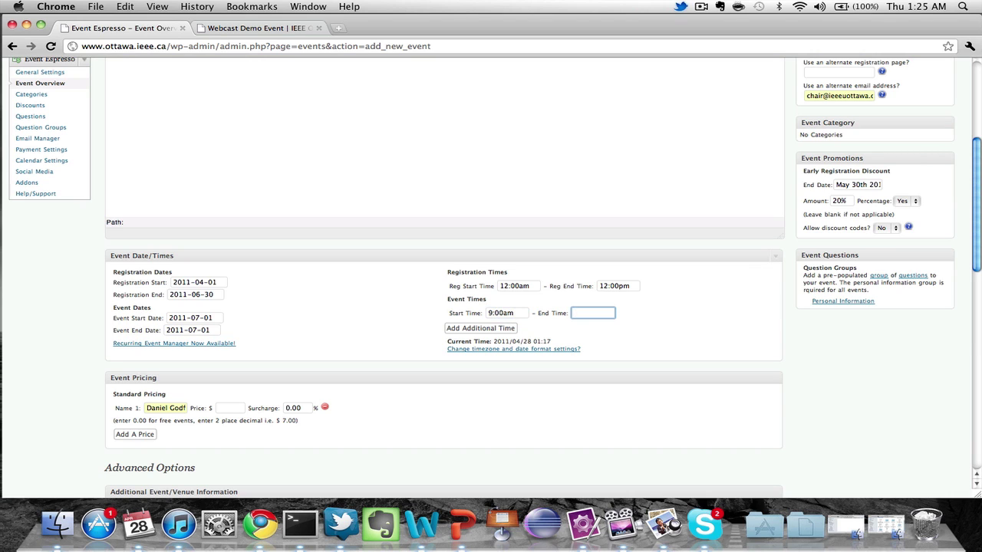
{"action": "type", "text": "6:00"}
{"action": "key", "text": "Down"}
{"action": "key", "text": "Return"}
- Clear the autofilled personal name from the first standard price entry in the event pricing section
{"action": "scroll", "coordinate": [441, 274], "scroll_direction": "down", "scroll_amount": 3}
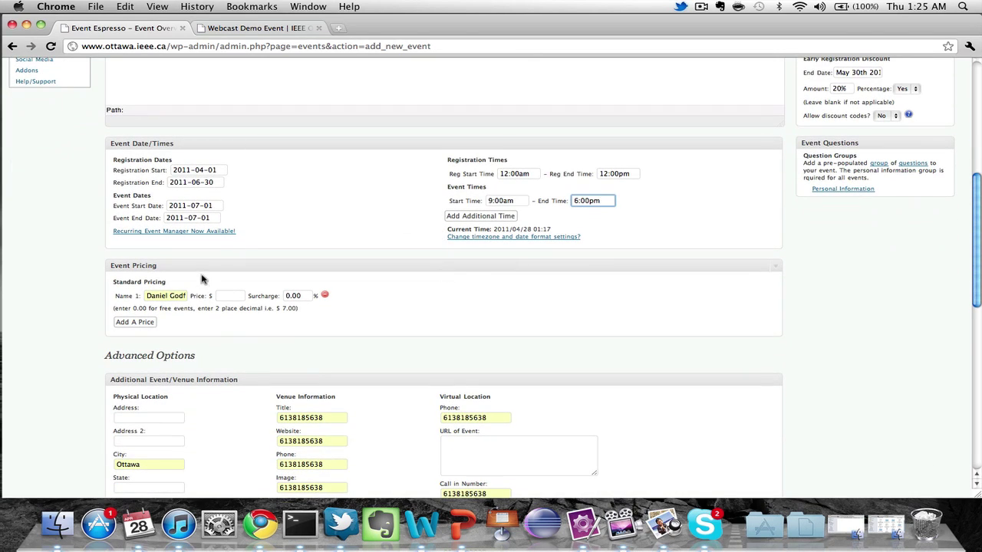
{"action": "left_click", "coordinate": [174, 296]}
{"action": "key", "text": "super+a"}
{"action": "key", "text": "BackSpace"}
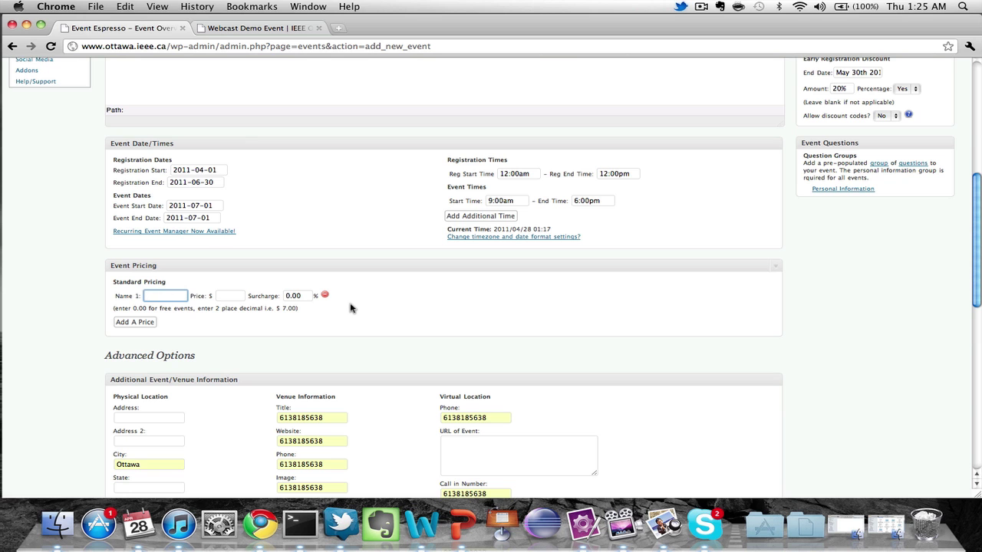
- Name the first standard price Regular and set its price to $50, leaving the surcharge as is
{"action": "scroll", "coordinate": [350, 307], "scroll_direction": "down", "scroll_amount": 5}
{"action": "scroll", "coordinate": [350, 307], "scroll_direction": "up", "scroll_amount": 3}
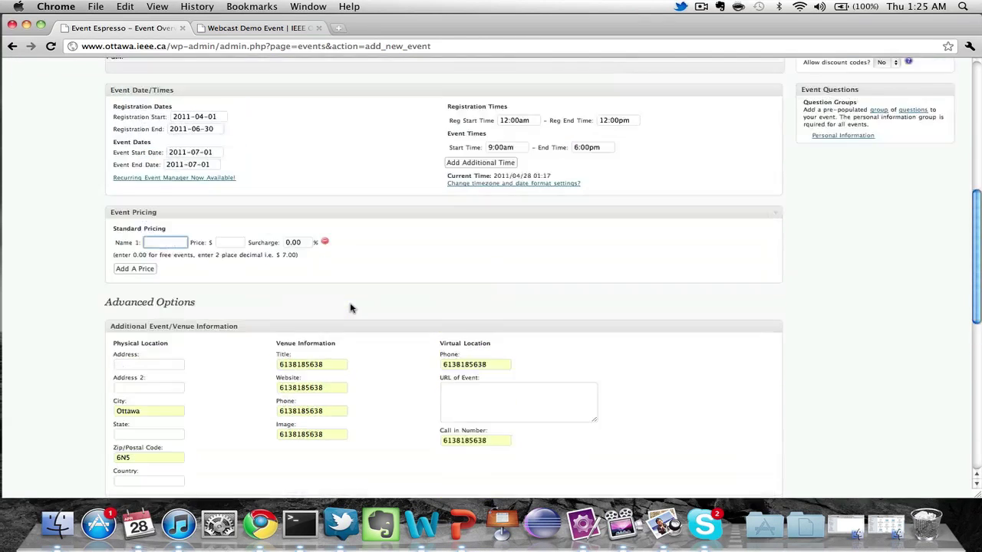
{"action": "scroll", "coordinate": [350, 308], "scroll_direction": "down", "scroll_amount": 3}
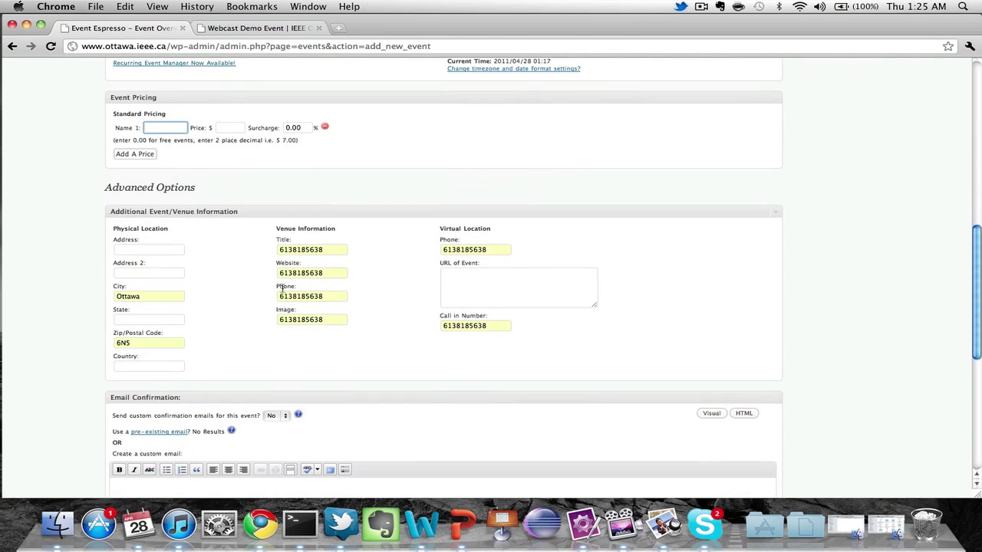
{"action": "scroll", "coordinate": [269, 246], "scroll_direction": "up", "scroll_amount": 3}
{"action": "scroll", "coordinate": [267, 242], "scroll_direction": "up", "scroll_amount": 3}
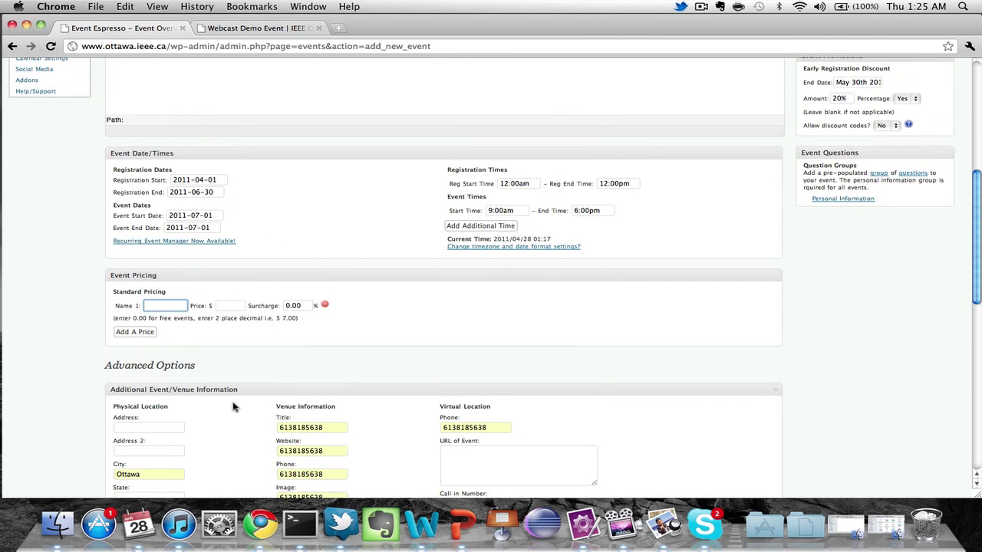
{"action": "left_click", "coordinate": [170, 305]}
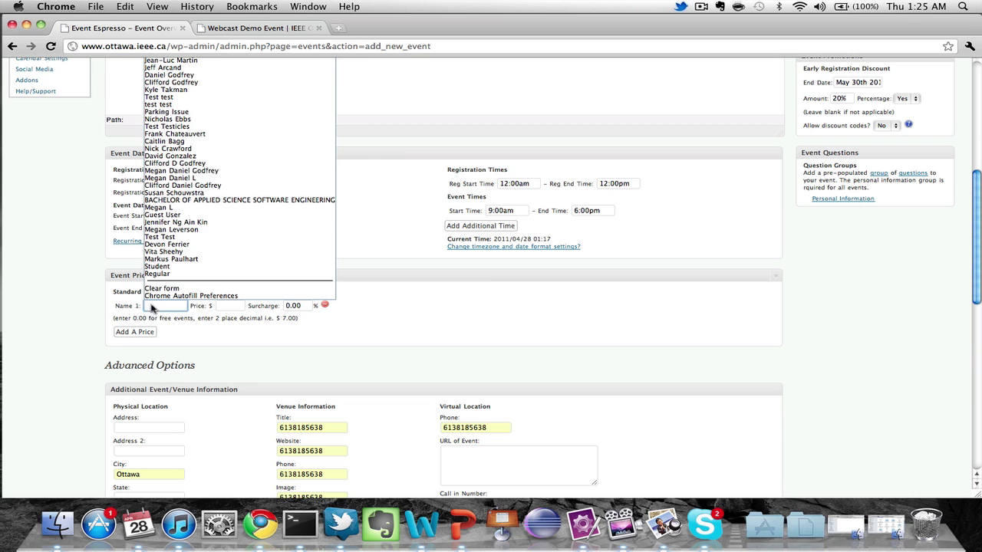
{"action": "left_click", "coordinate": [93, 310]}
{"action": "left_click", "coordinate": [163, 305]}
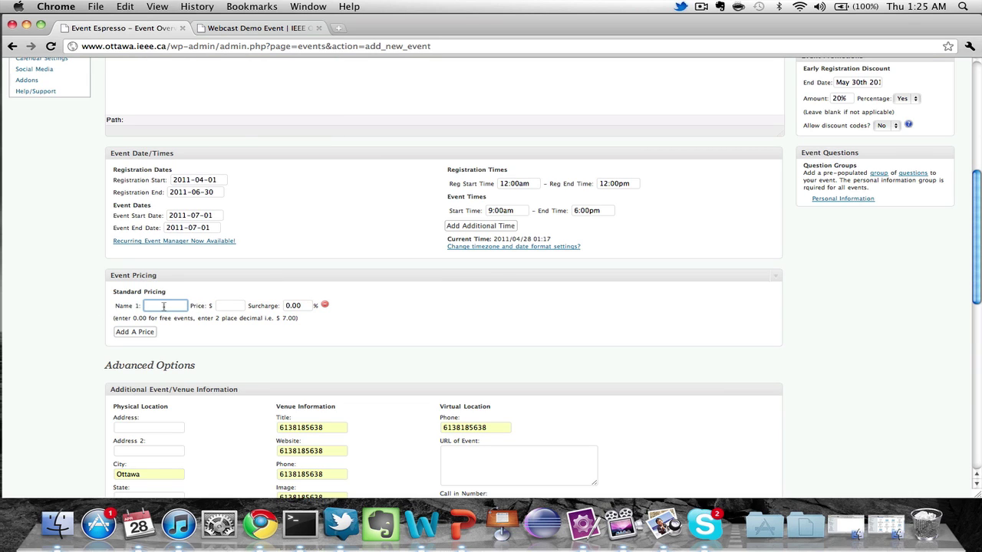
{"action": "type", "text": "Regular"}
{"action": "left_click", "coordinate": [224, 307]}
{"action": "type", "text": "50"}
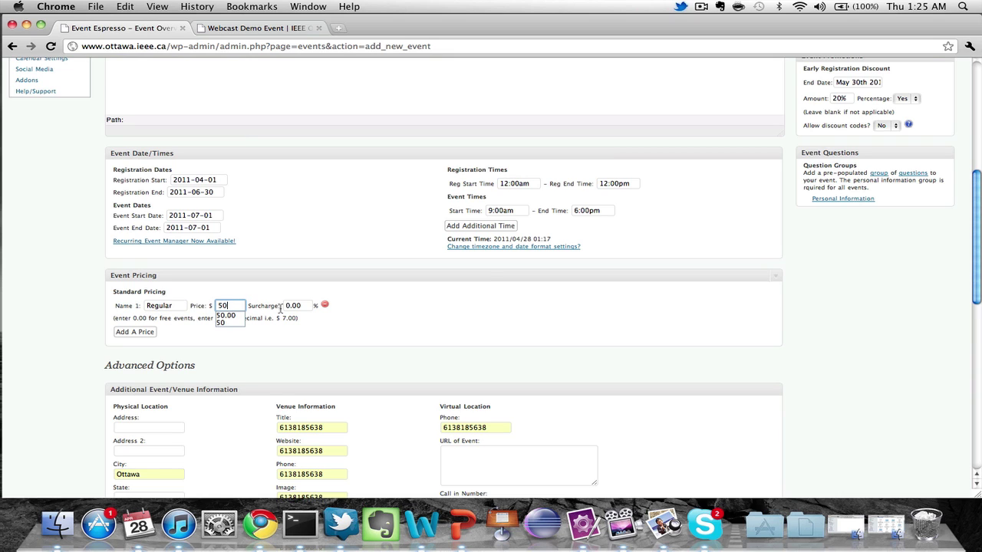
{"action": "left_click", "coordinate": [302, 306]}
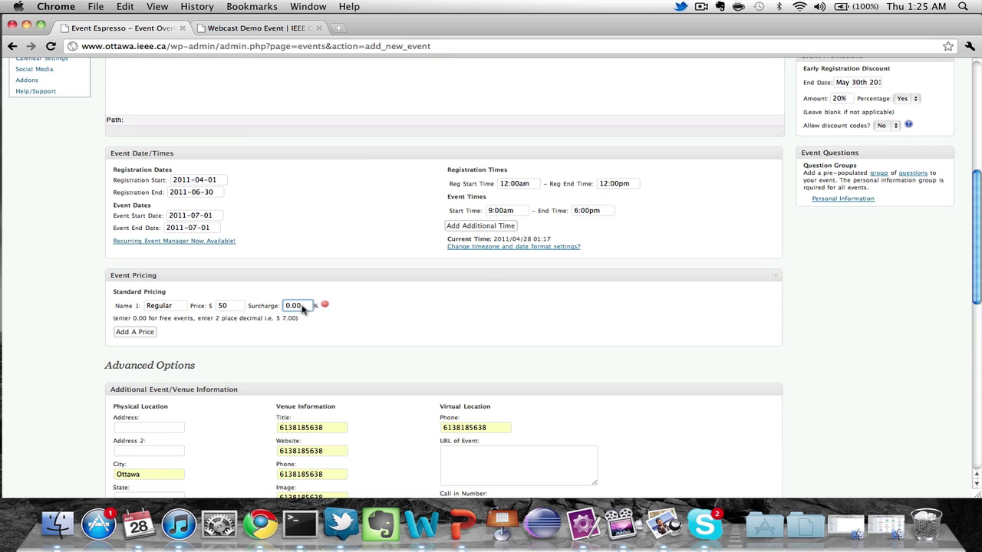
- Add a second standard price named Student with a price of $25
{"action": "left_click", "coordinate": [144, 333]}
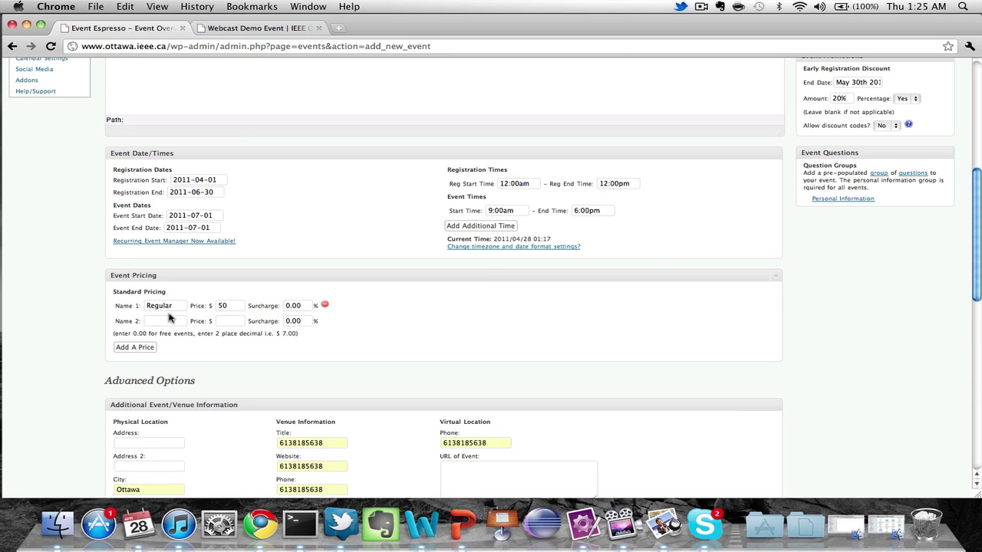
{"action": "left_click", "coordinate": [170, 320]}
{"action": "type", "text": "Stude"}
{"action": "key", "text": "Tab"}
{"action": "type", "text": "100"}
{"action": "key", "text": "BackSpace"}
{"action": "key", "text": "BackSpace"}
{"action": "key", "text": "BackSpace"}
{"action": "type", "text": "25"}
{"action": "left_click", "coordinate": [321, 351]}
- Clear the autofilled City and Zip/Postal Code fields of the event's physical location
{"action": "scroll", "coordinate": [321, 352], "scroll_direction": "down", "scroll_amount": 4}
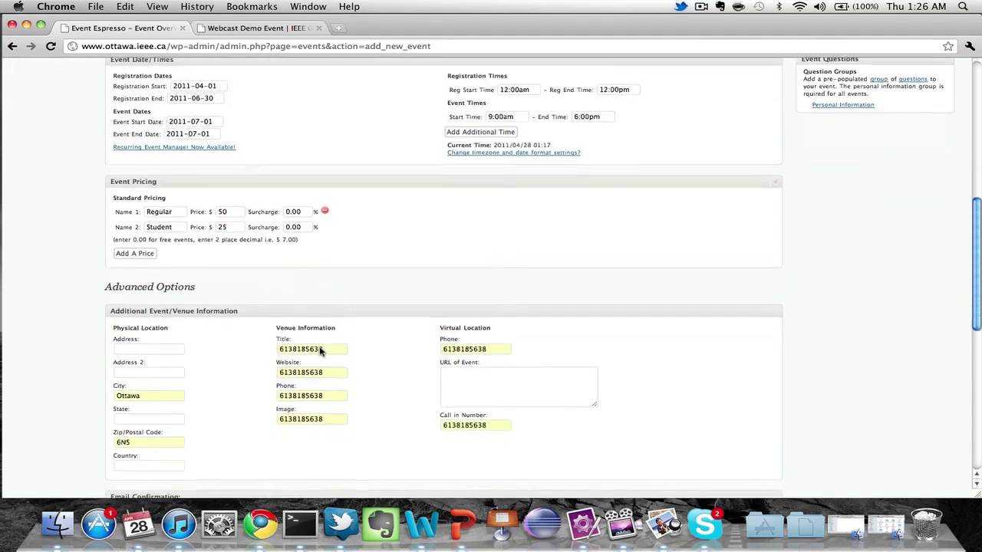
{"action": "left_click", "coordinate": [141, 358]}
{"action": "double_click", "coordinate": [141, 359]}
{"action": "key", "text": "BackSpace"}
{"action": "left_click", "coordinate": [170, 406]}
{"action": "double_click", "coordinate": [171, 406]}
{"action": "key", "text": "BackSpace"}
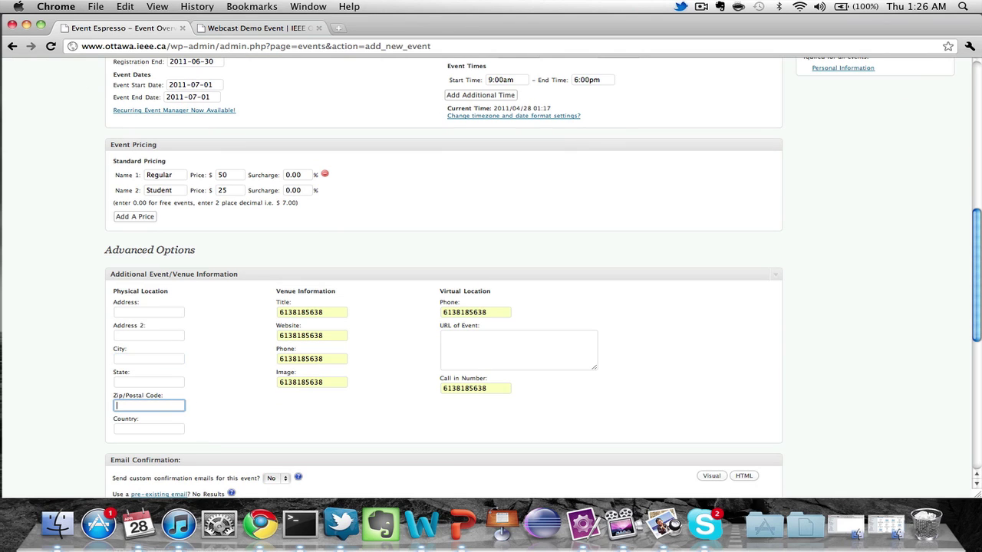
- Clear the autofilled Image, Phone, Website and Title fields of the event's venue information
{"action": "left_click", "coordinate": [334, 382]}
{"action": "double_click", "coordinate": [334, 382]}
{"action": "key", "text": "BackSpace"}
{"action": "double_click", "coordinate": [330, 358]}
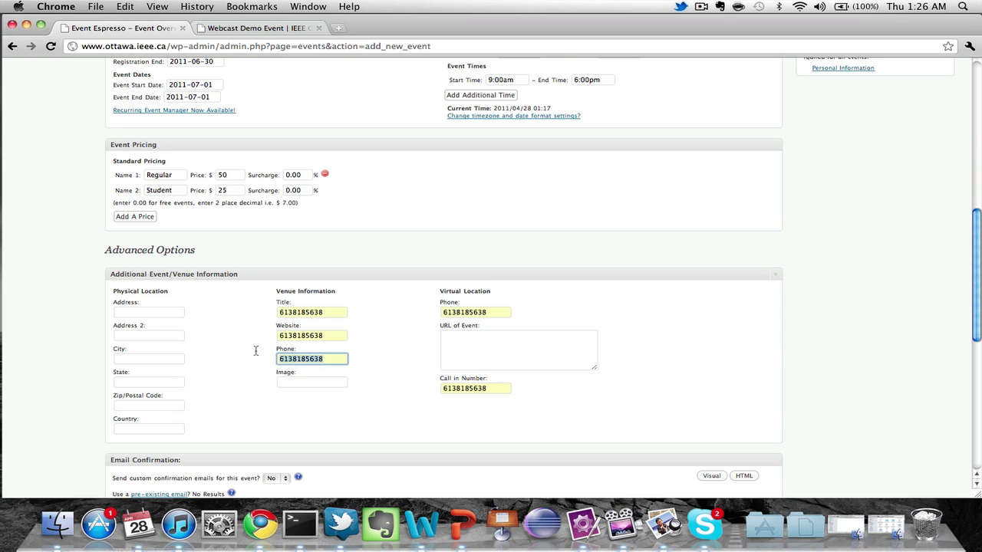
{"action": "key", "text": "BackSpace"}
{"action": "left_click", "coordinate": [296, 335]}
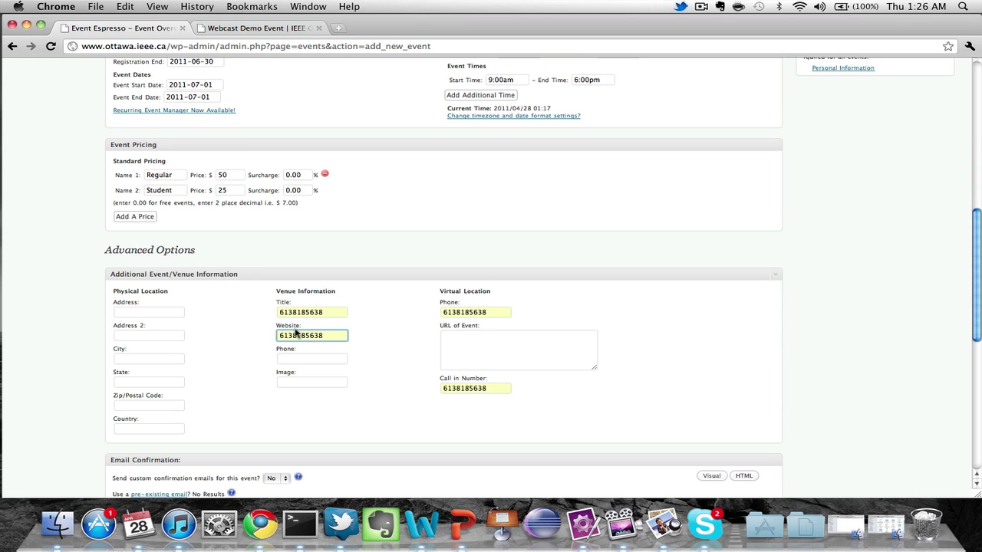
{"action": "double_click", "coordinate": [330, 335]}
{"action": "key", "text": "BackSpace"}
{"action": "double_click", "coordinate": [333, 313]}
{"action": "key", "text": "BackSpace"}
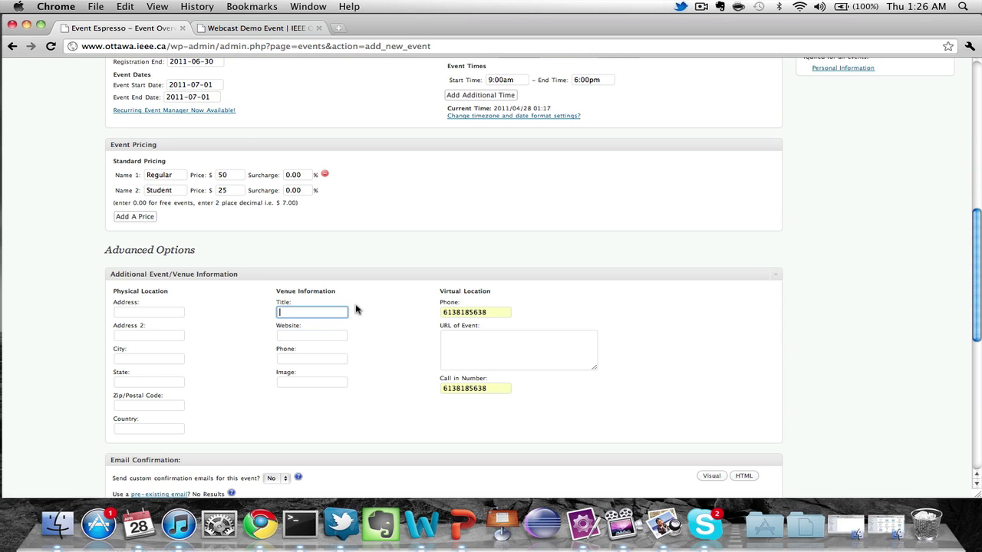
- Clear the autofilled Phone and Call in Number fields of the event's virtual location
{"action": "double_click", "coordinate": [491, 315]}
{"action": "key", "text": "BackSpace"}
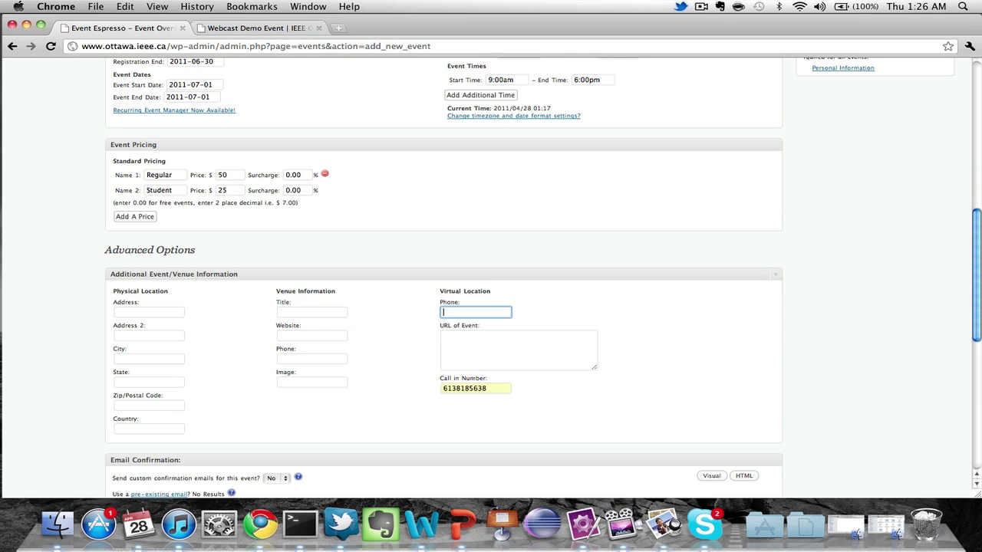
{"action": "double_click", "coordinate": [498, 388]}
{"action": "key", "text": "BackSpace"}
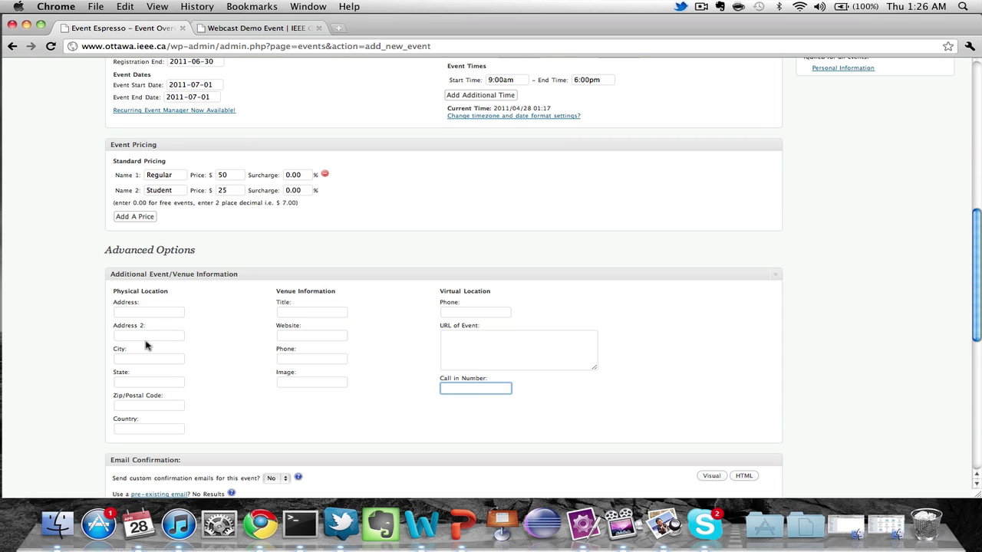
- Fill in the street address in the Address field of the event's physical location
{"action": "scroll", "coordinate": [146, 346], "scroll_direction": "down", "scroll_amount": 2}
{"action": "left_click", "coordinate": [148, 260]}
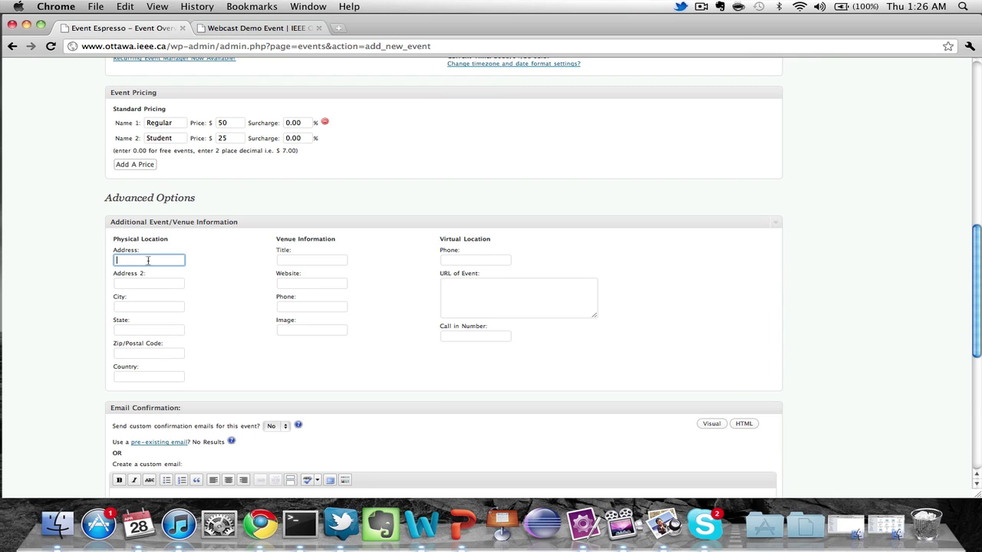
{"action": "type", "text": "123 Fake Street"}
{"action": "key", "text": "Tab"}
- Enter the start of the title, "Natia", in the event's venue information
{"action": "left_click", "coordinate": [312, 262]}
{"action": "type", "text": "Natia"}
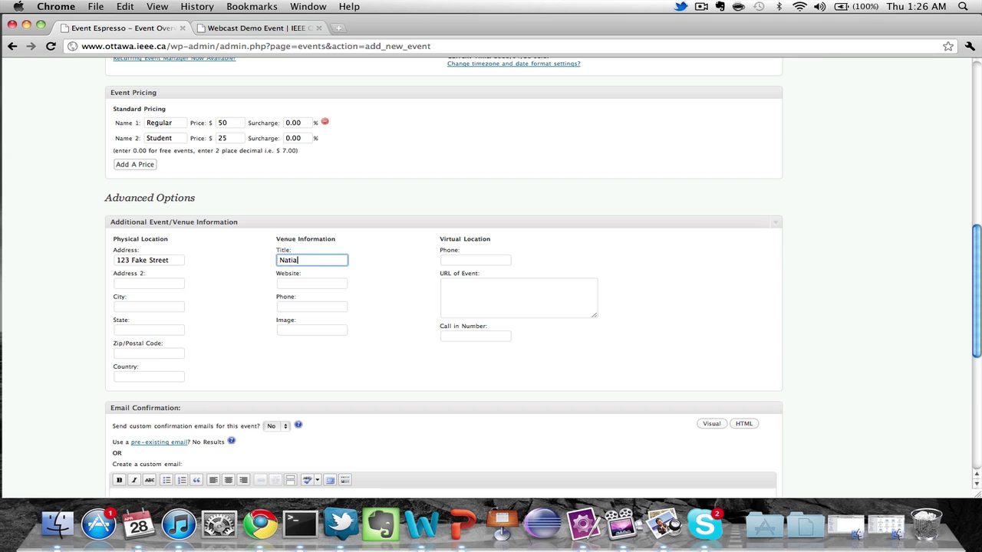